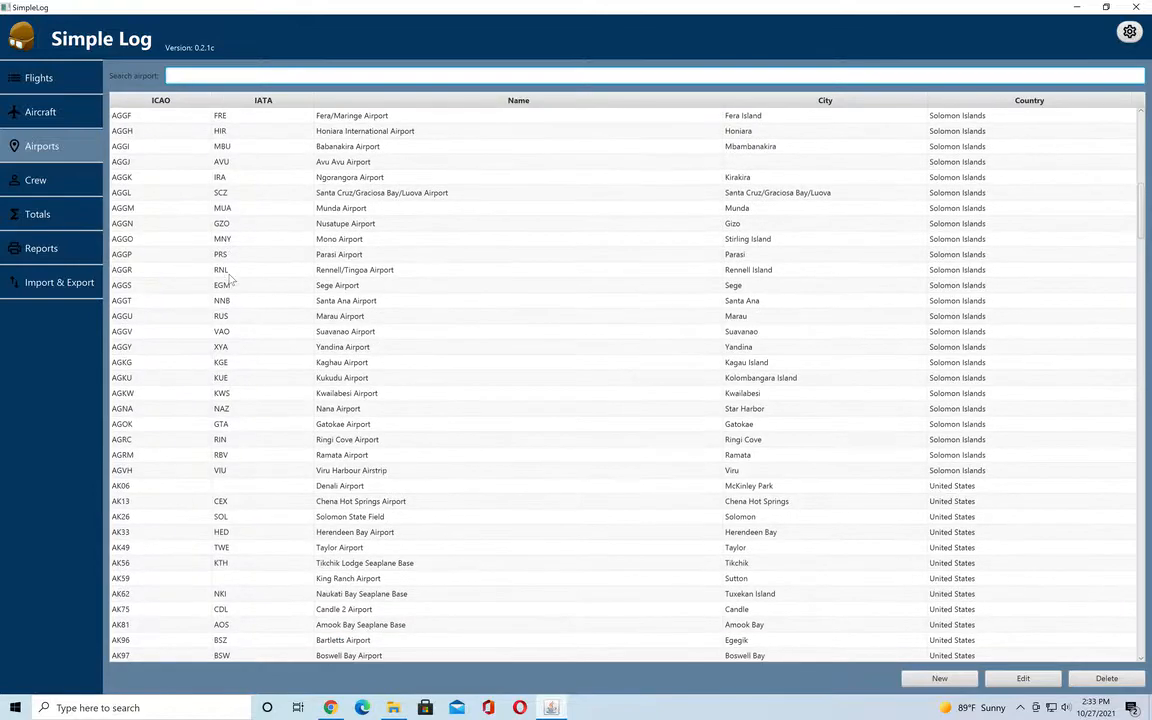
Add and save a new crew member named Self
{"action": "left_click", "coordinate": [40, 78]}
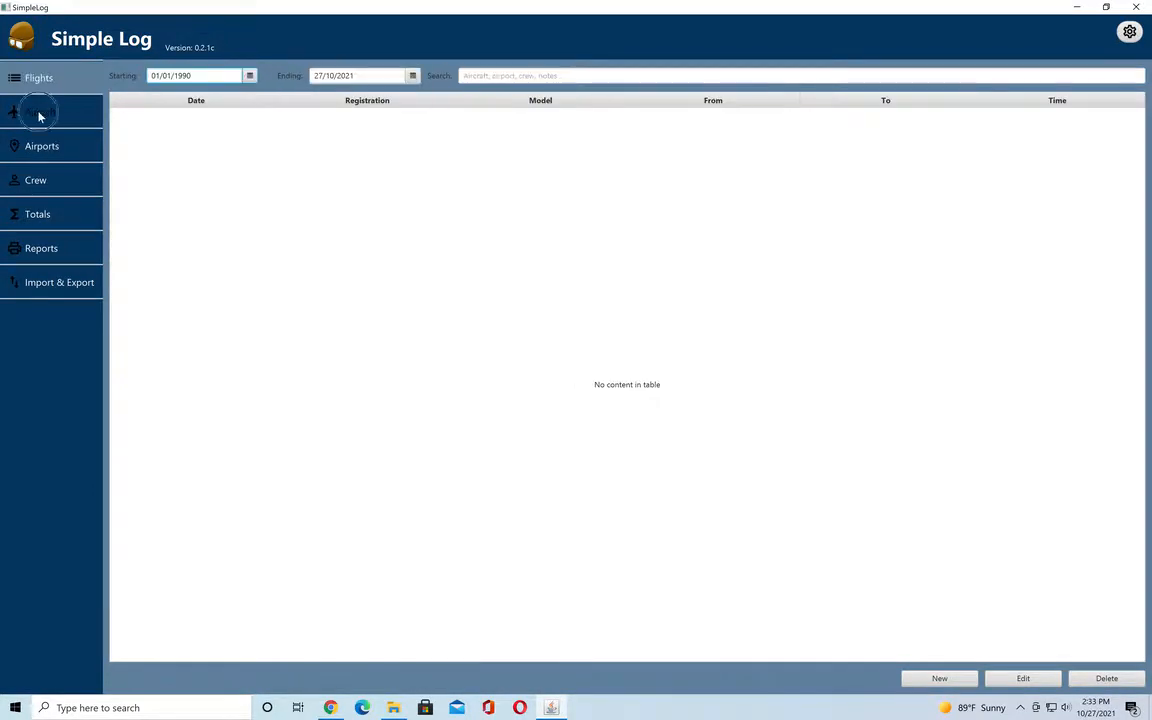
{"action": "left_click", "coordinate": [39, 112]}
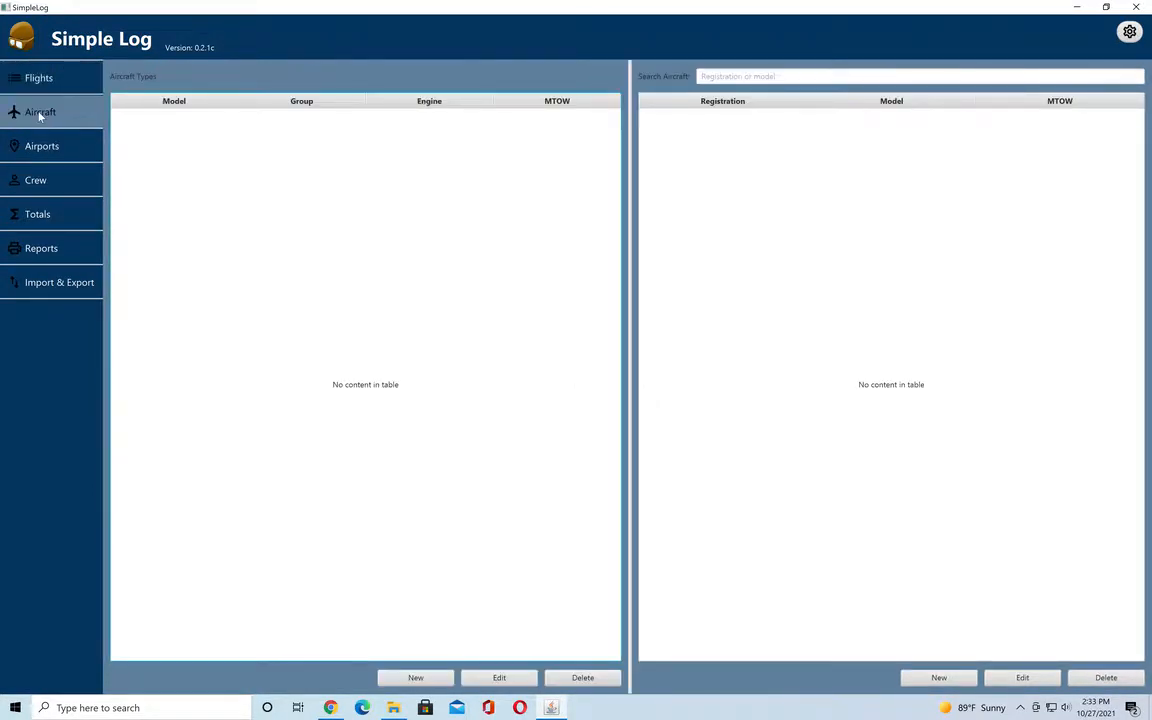
{"action": "left_click", "coordinate": [47, 185]}
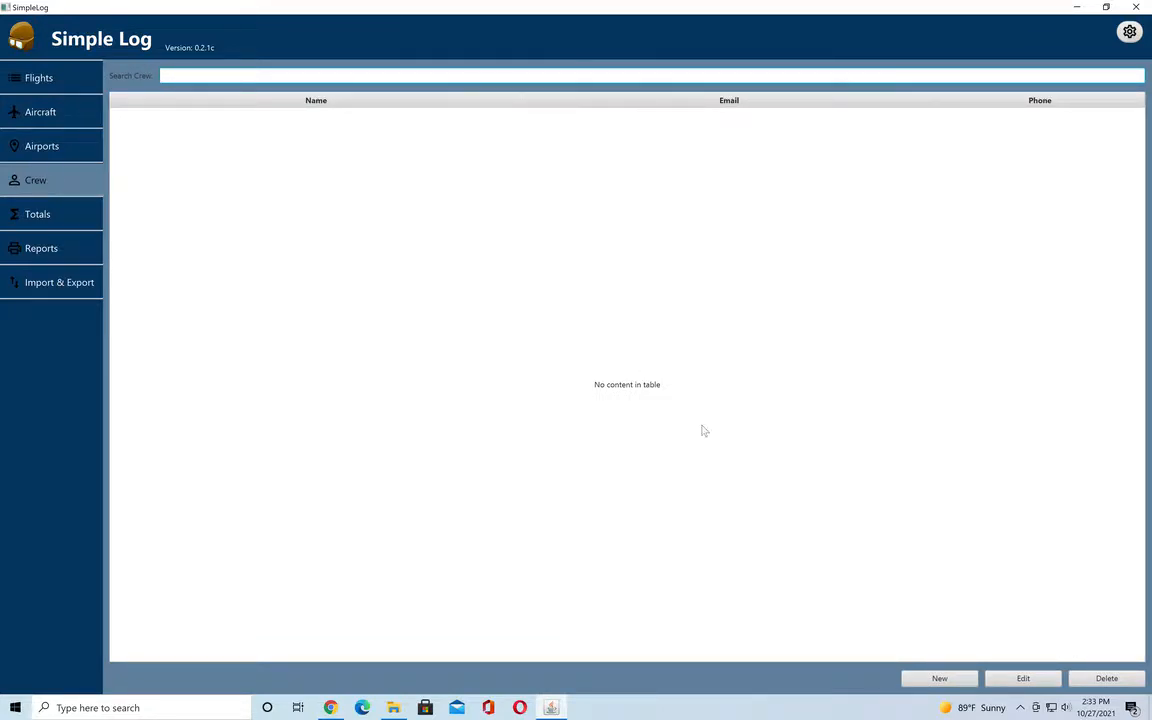
{"action": "left_click", "coordinate": [927, 679]}
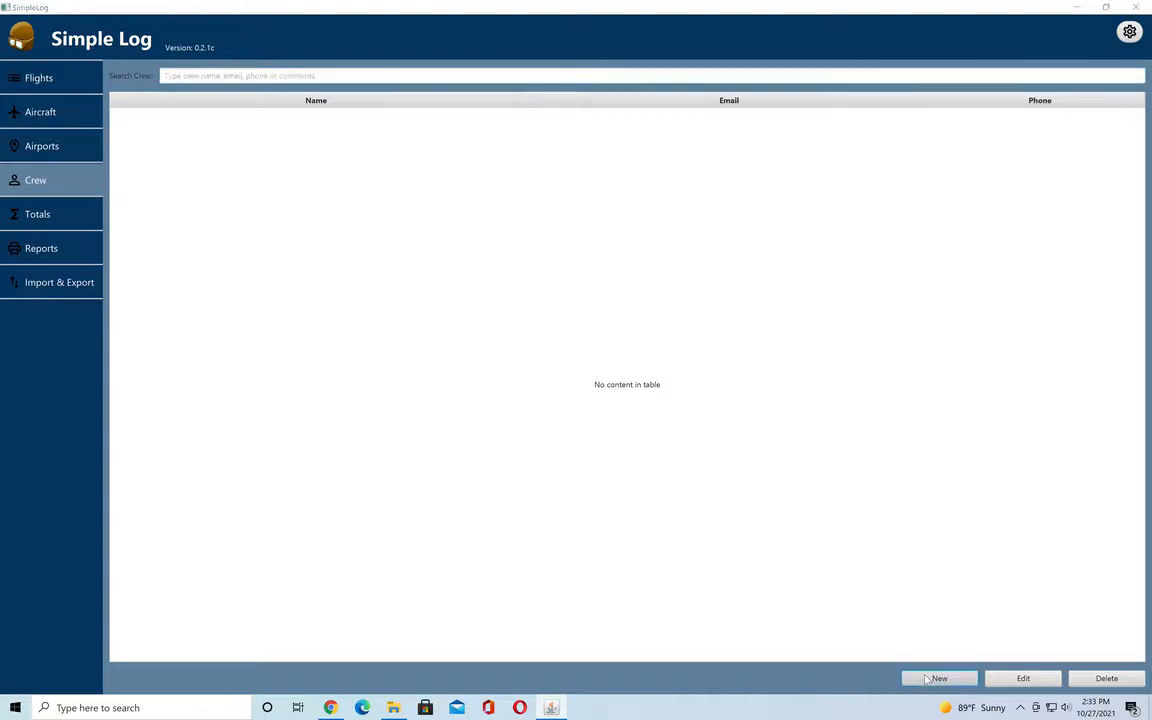
{"action": "type", "text": "Self"}
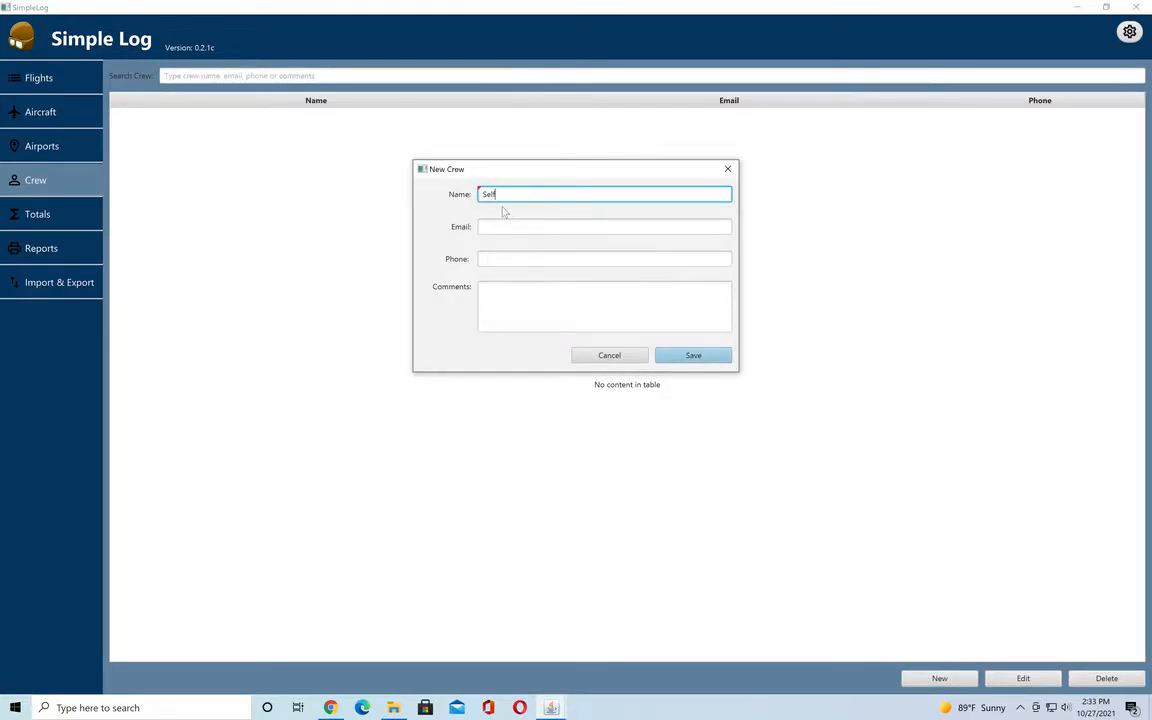
{"action": "left_click", "coordinate": [690, 357]}
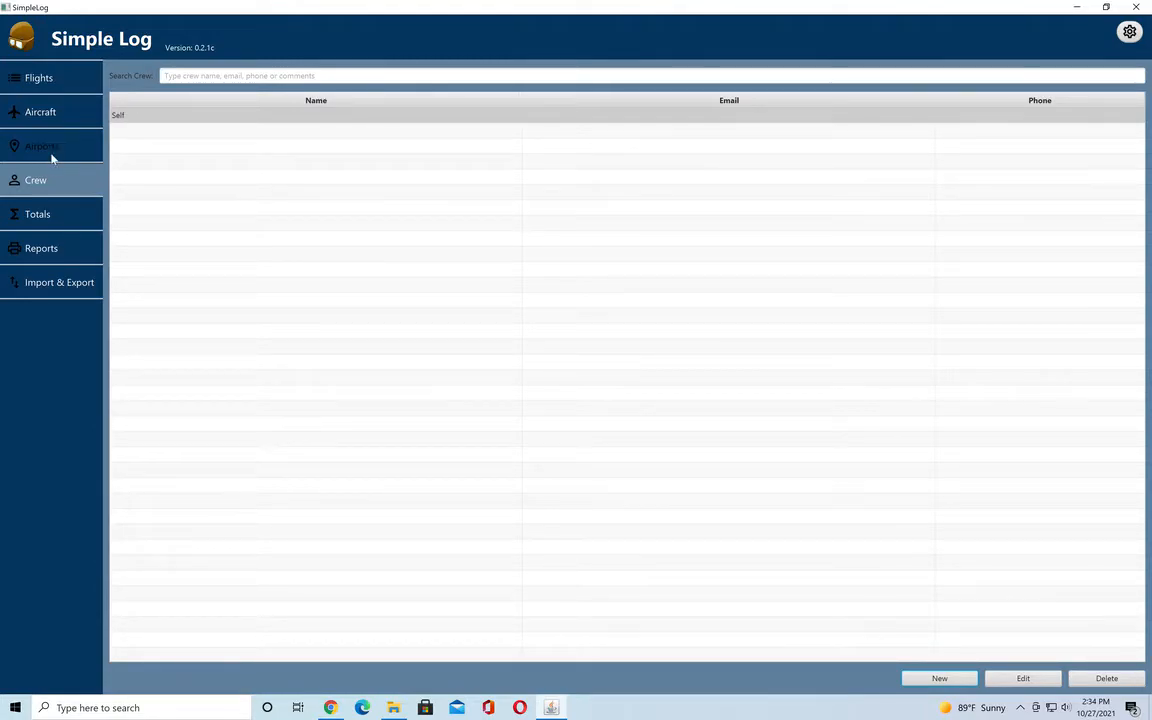
Create and save the aircraft type A319 in group A320 with an MTOW of 53000
{"action": "left_click", "coordinate": [55, 118]}
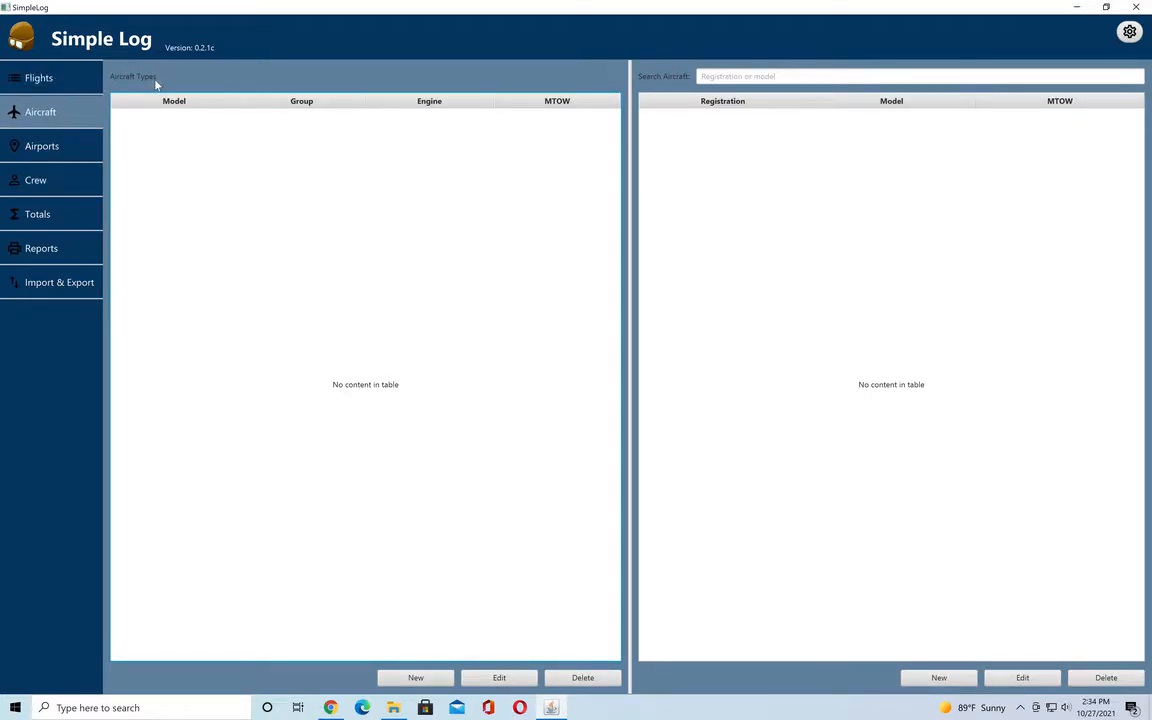
{"action": "left_click", "coordinate": [415, 678]}
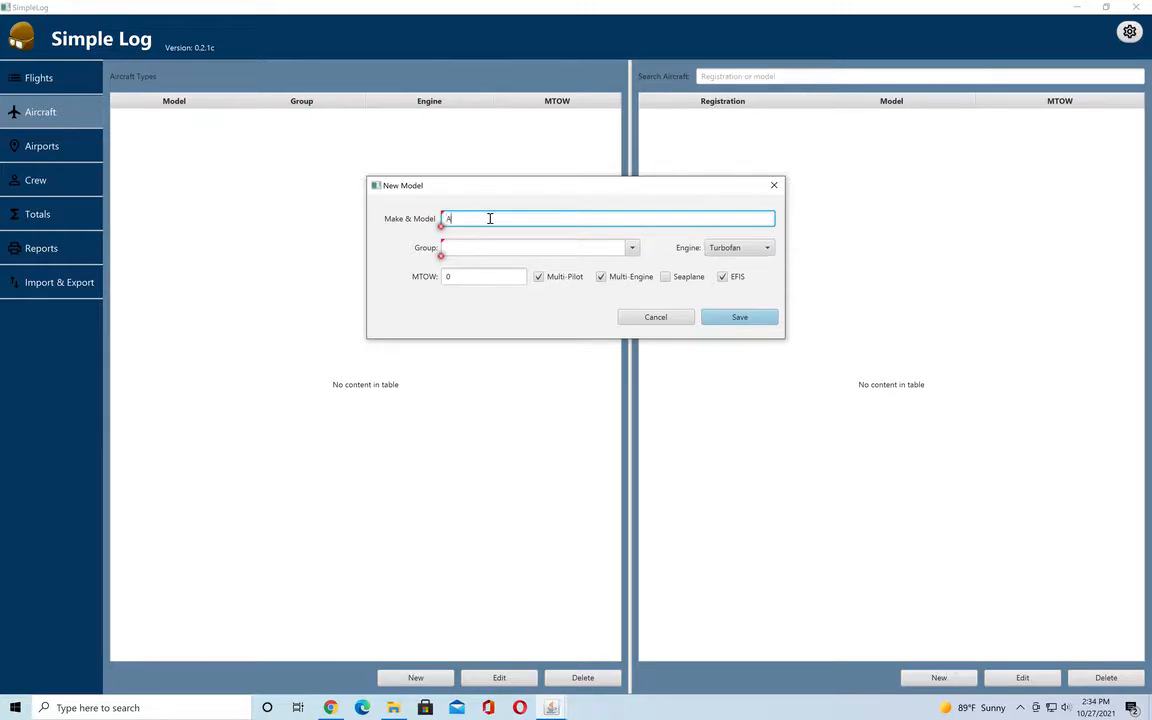
{"action": "type", "text": "319"}
{"action": "left_click", "coordinate": [460, 247]}
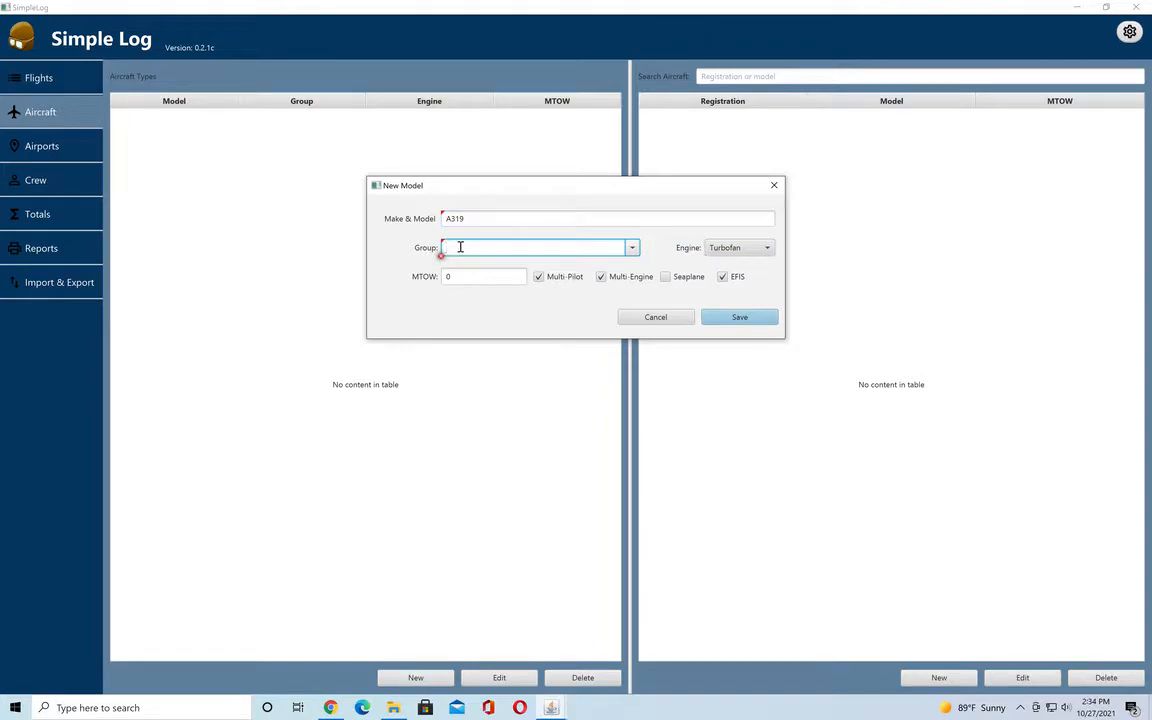
{"action": "type", "text": "A320"}
{"action": "double_click", "coordinate": [496, 277]}
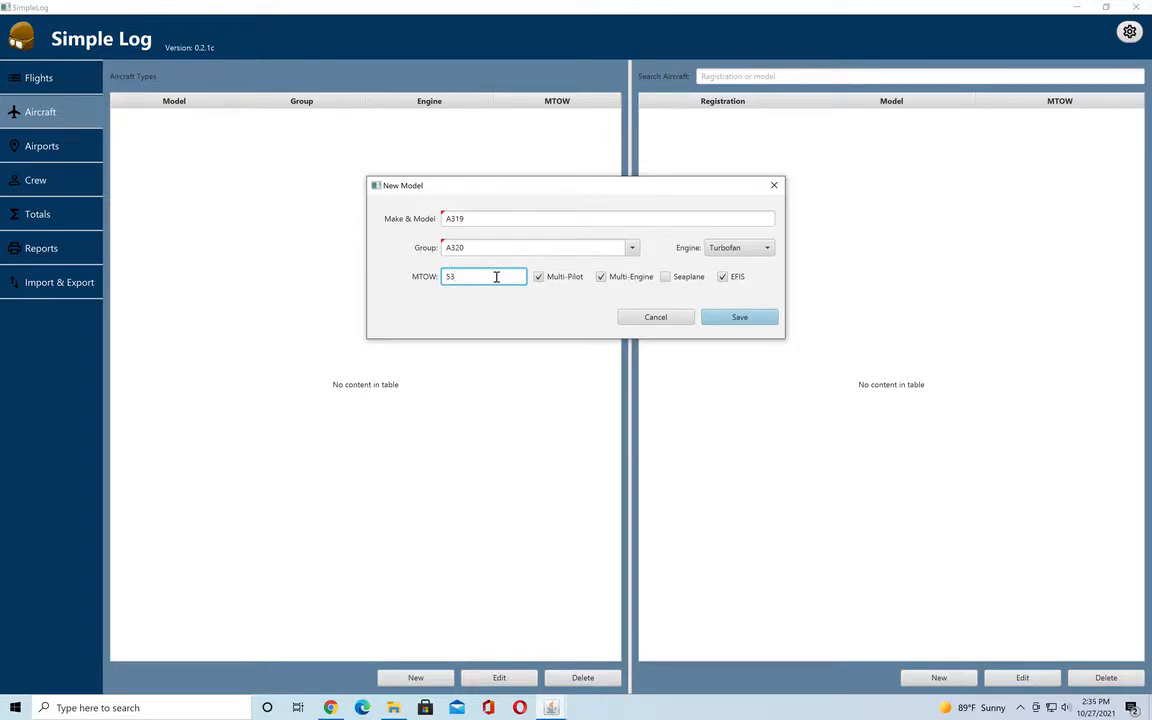
{"action": "type", "text": "000"}
{"action": "left_click", "coordinate": [739, 316]}
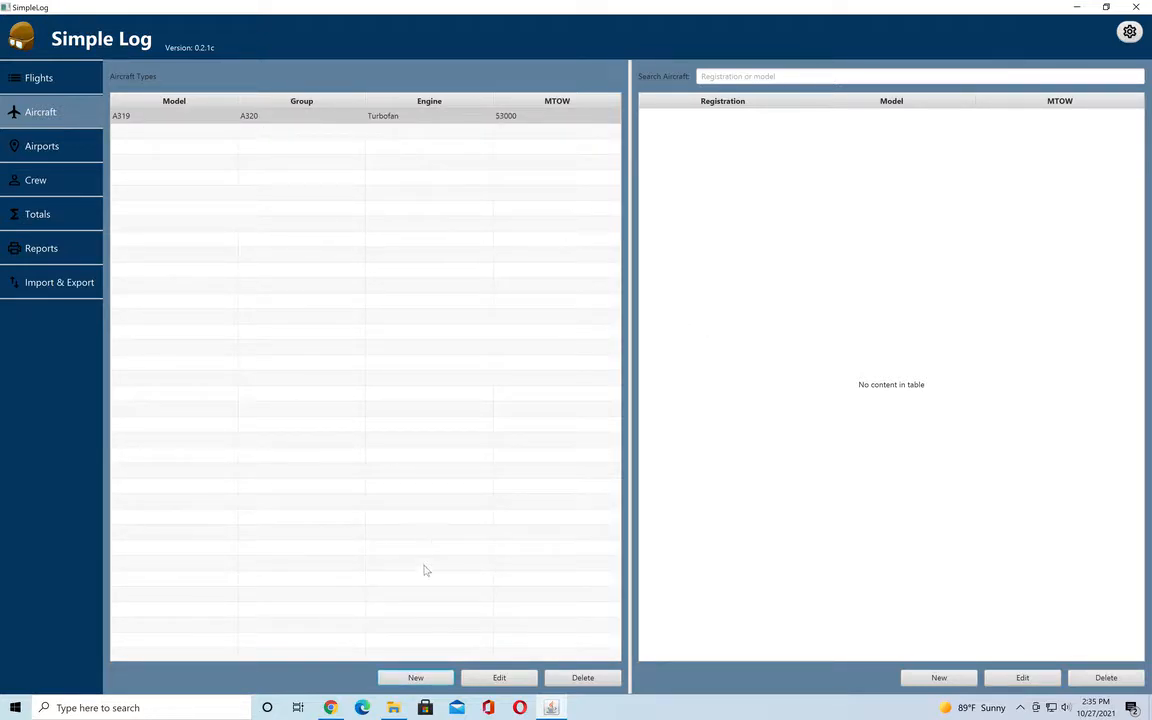
Create and save a second aircraft type, A320, in group A320 with an MTOW of 66000
{"action": "left_click", "coordinate": [415, 677]}
{"action": "type", "text": "A320"}
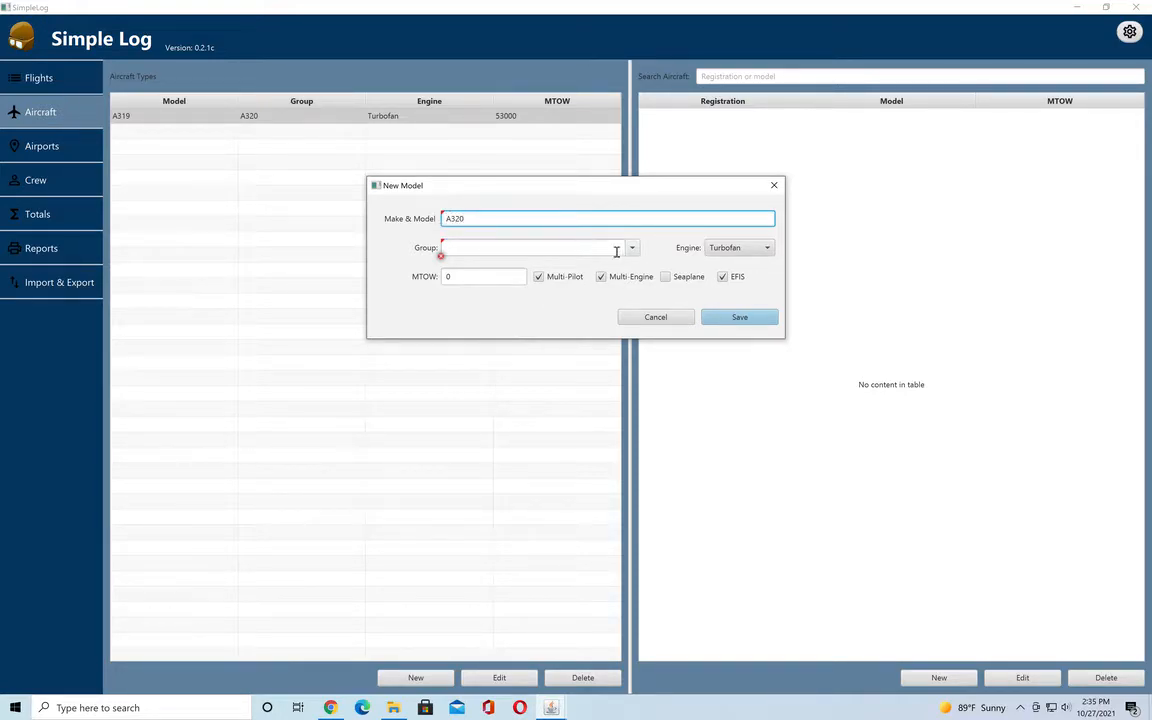
{"action": "left_click", "coordinate": [612, 250]}
{"action": "left_click", "coordinate": [466, 267]}
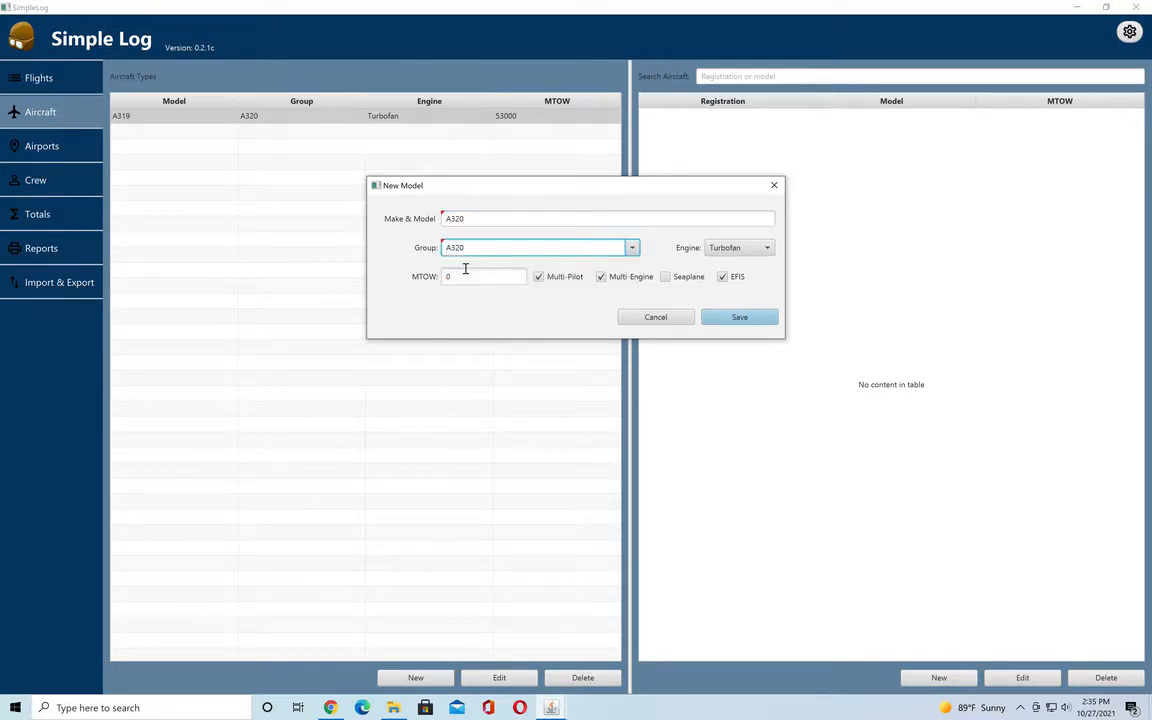
{"action": "left_click", "coordinate": [469, 277]}
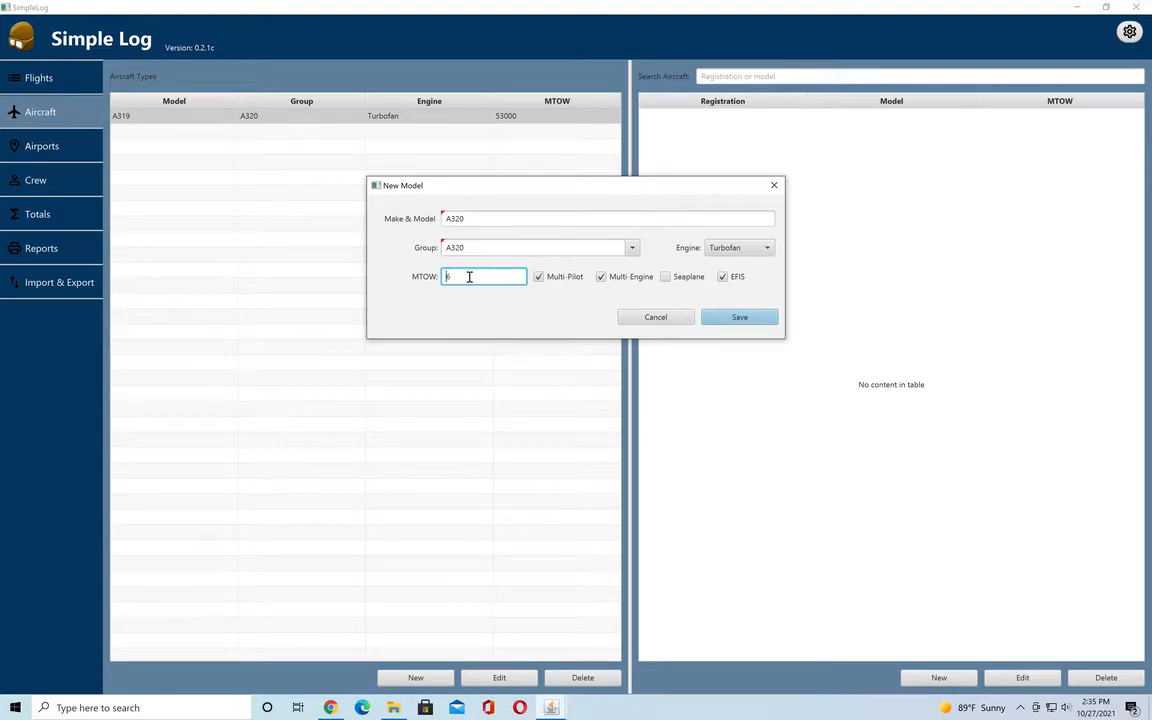
{"action": "type", "text": "66,000"}
{"action": "left_click", "coordinate": [738, 317]}
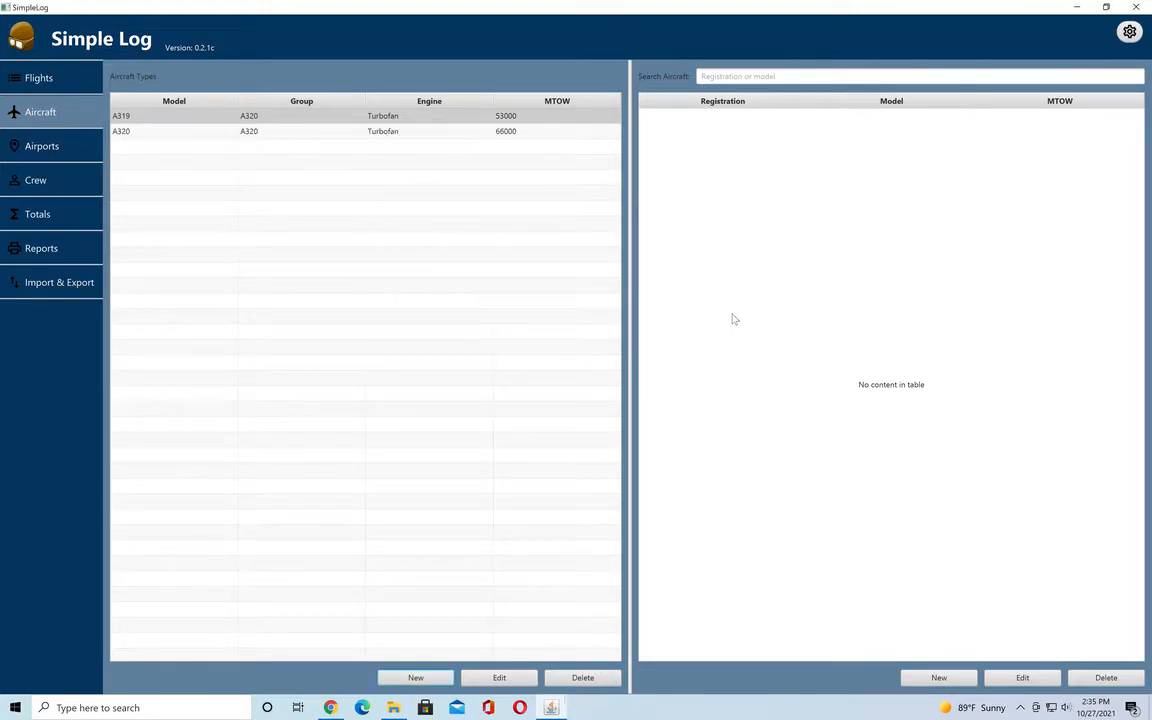
{"action": "left_click", "coordinate": [427, 119]}
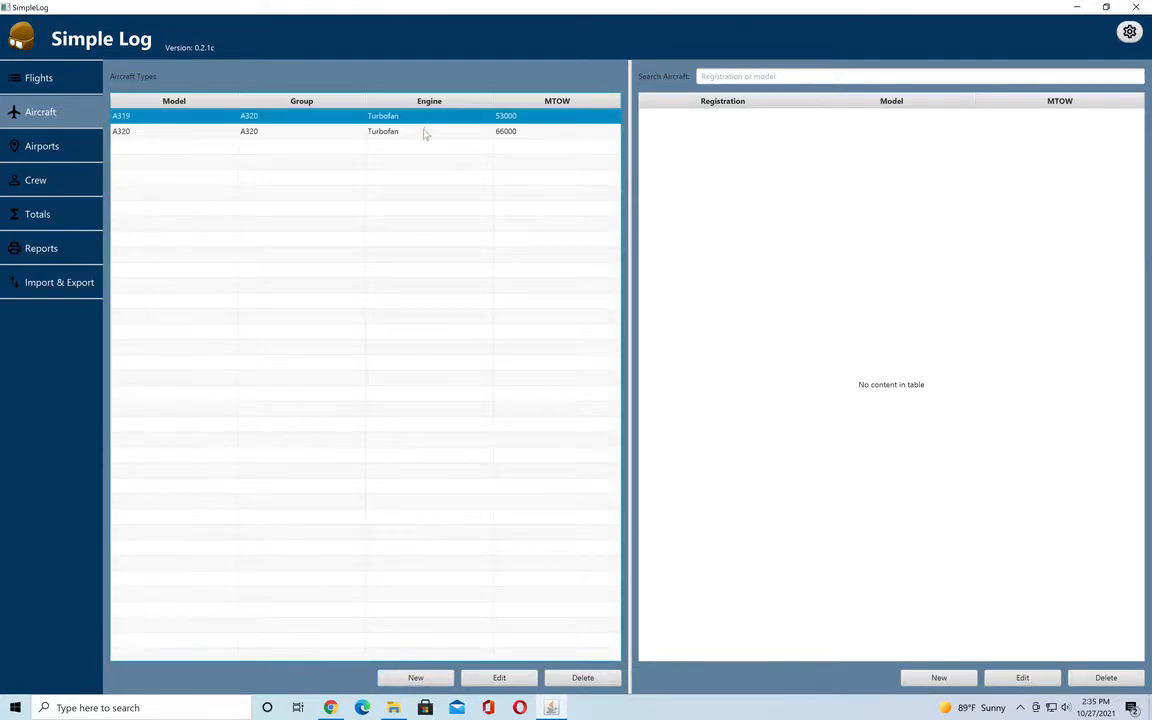
{"action": "left_click", "coordinate": [424, 132]}
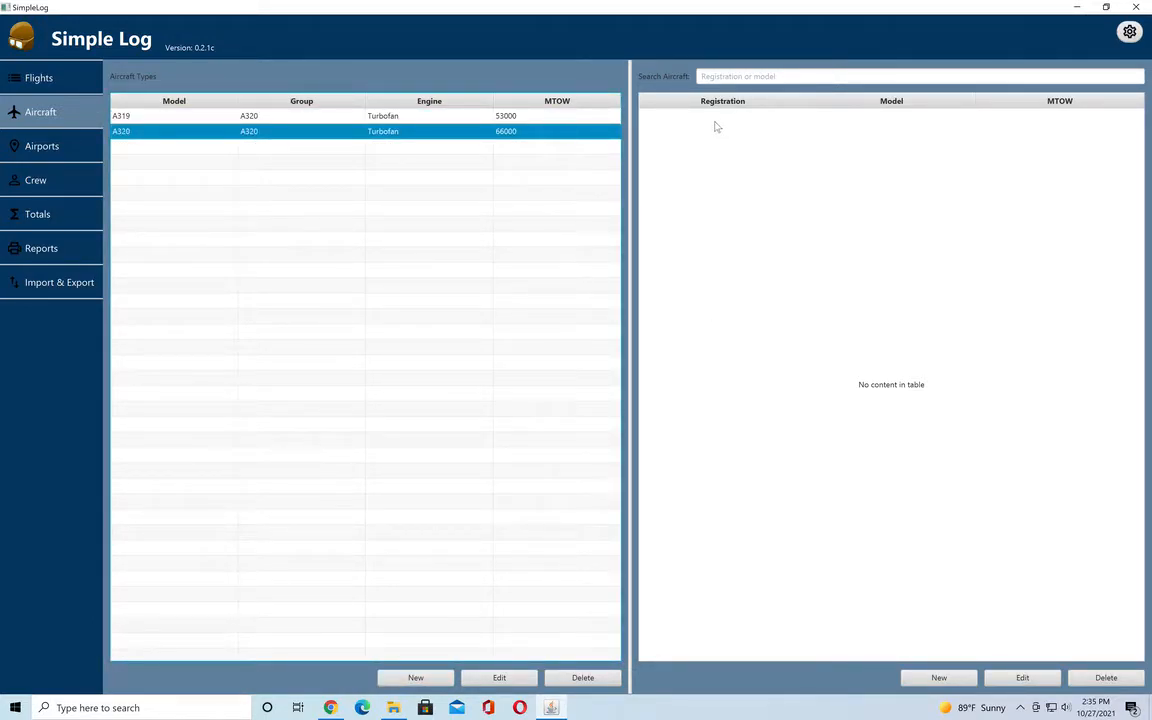
Add and save the aircraft with registration PP-ABC, model A319 and an MTOW of 51000
{"action": "left_click", "coordinate": [914, 678]}
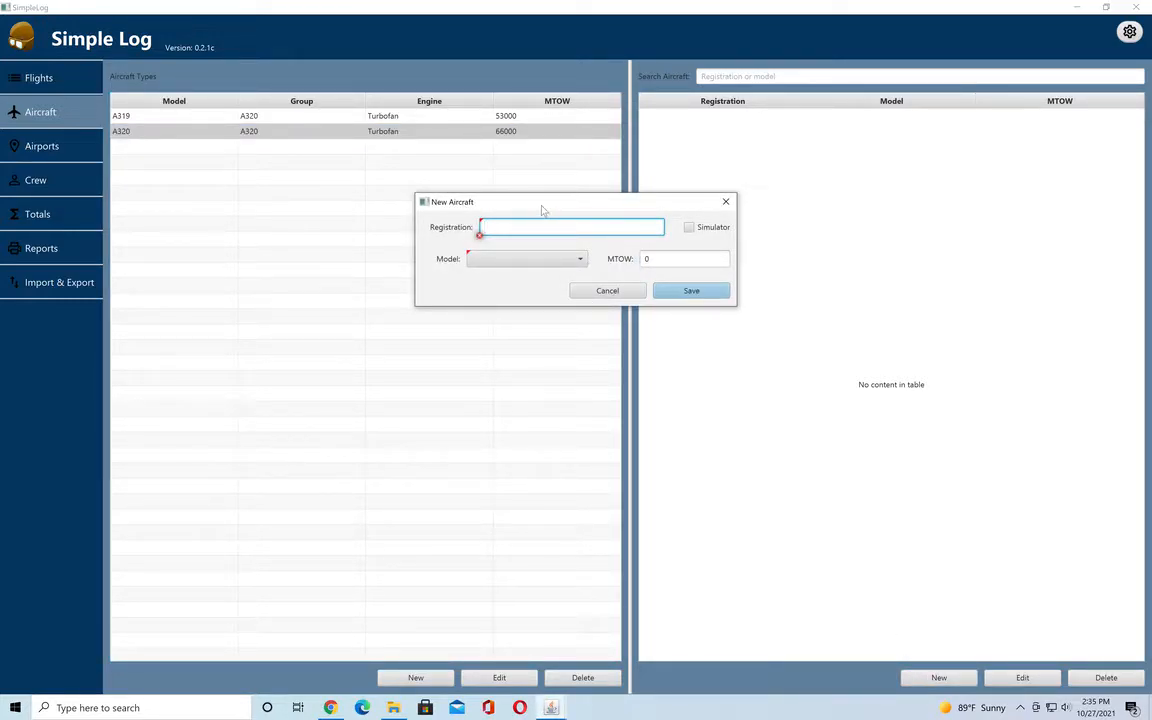
{"action": "type", "text": "PP-ABC"}
{"action": "left_click", "coordinate": [533, 259]}
{"action": "left_click", "coordinate": [512, 277]}
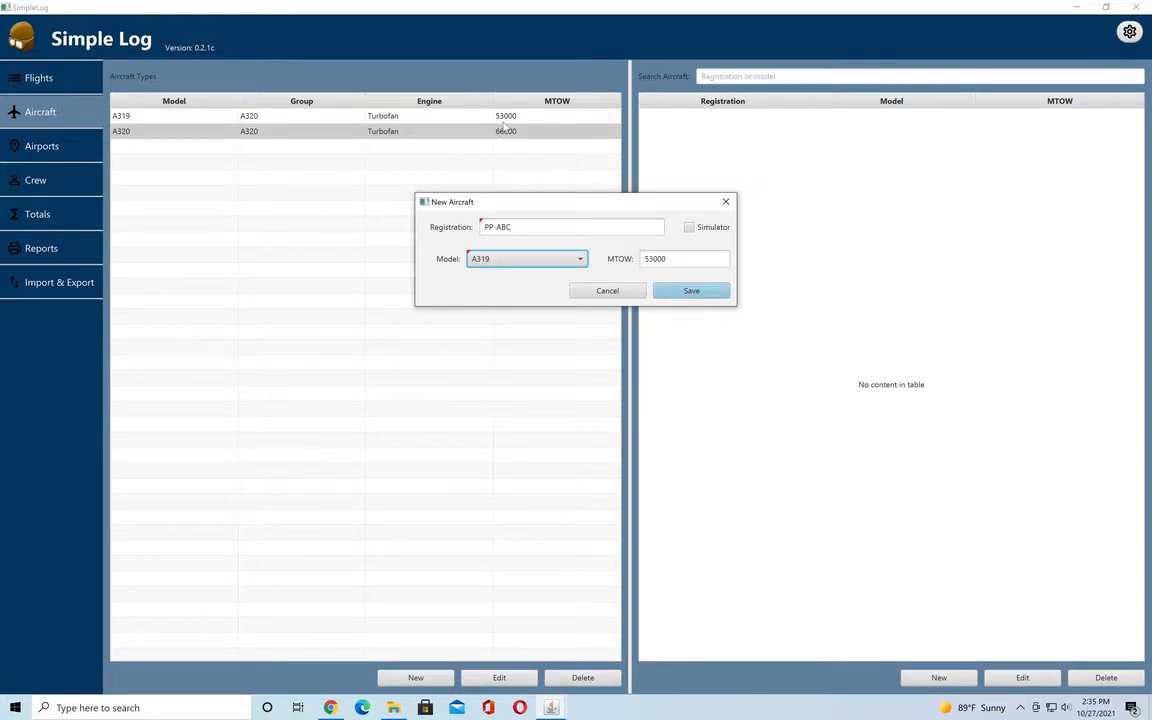
{"action": "left_click", "coordinate": [651, 253]}
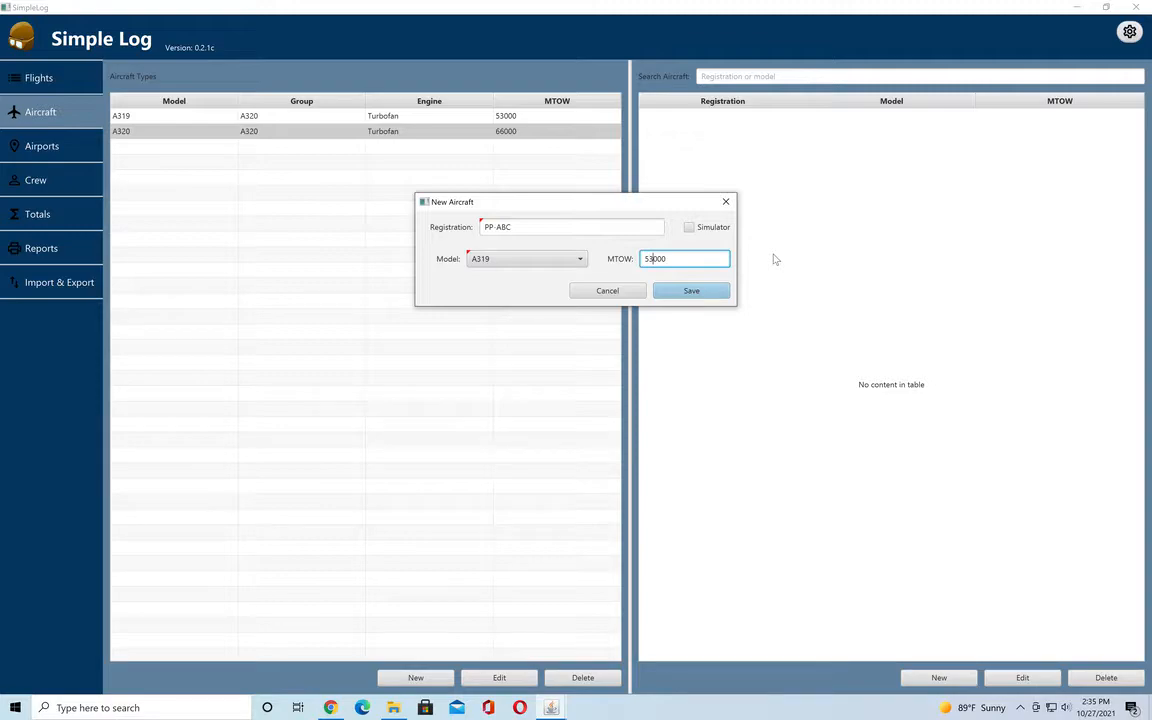
{"action": "type", "text": "1"}
{"action": "left_click", "coordinate": [692, 290]}
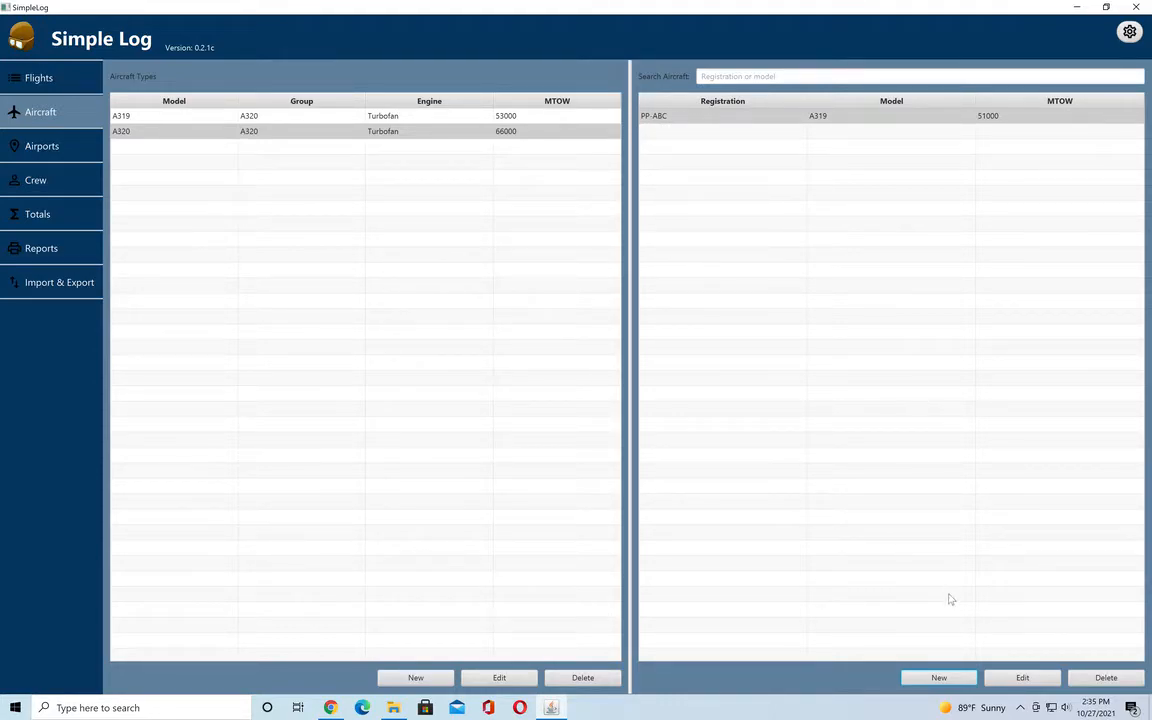
Add and save the aircraft with registration PT-AER and model A320, keeping the model's default MTOW
{"action": "left_click", "coordinate": [939, 678]}
{"action": "type", "text": "PT-AER"}
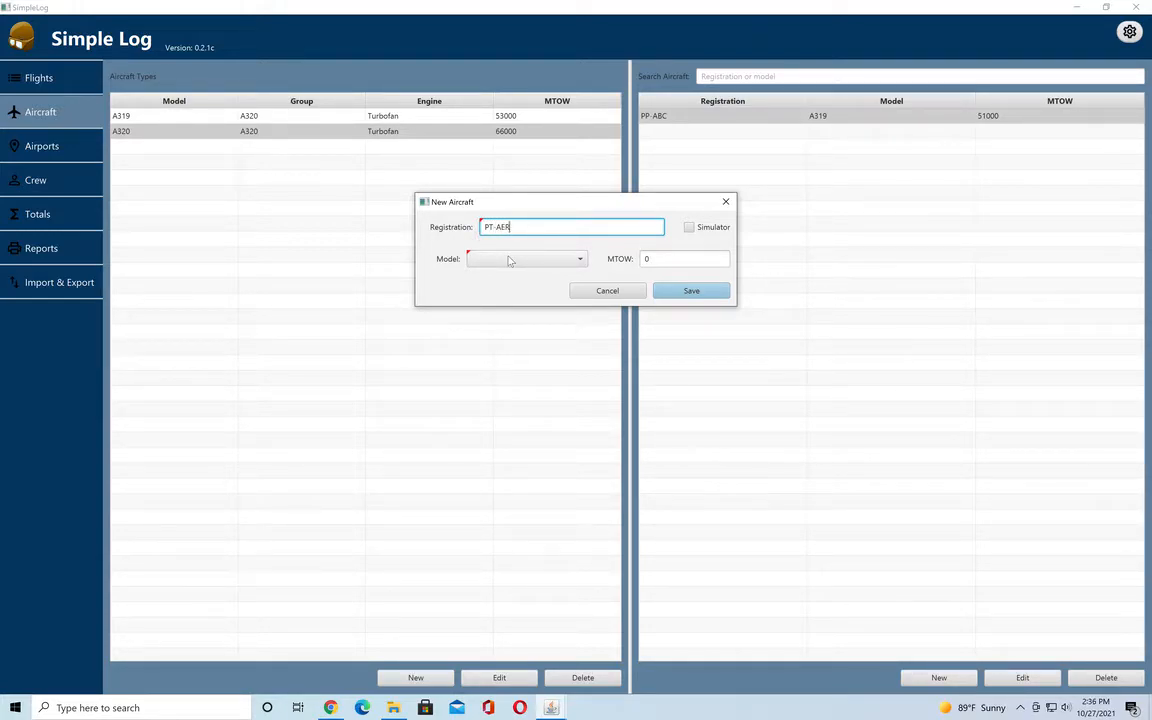
{"action": "left_click", "coordinate": [508, 260]}
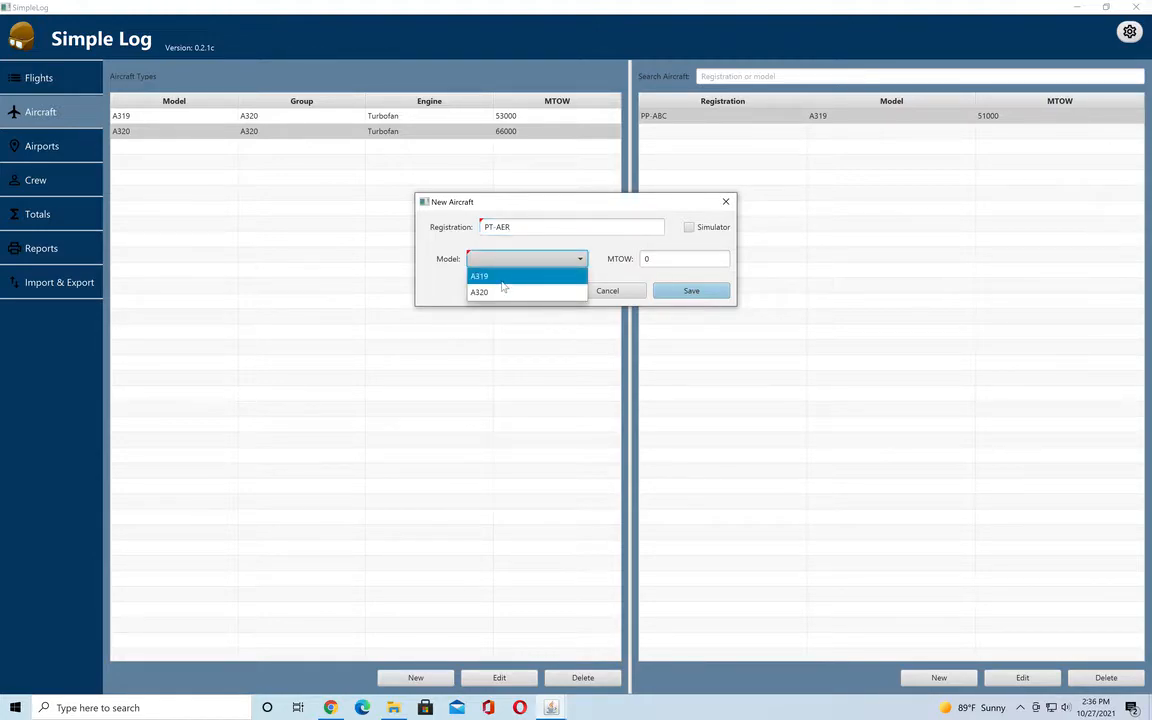
{"action": "left_click", "coordinate": [501, 292]}
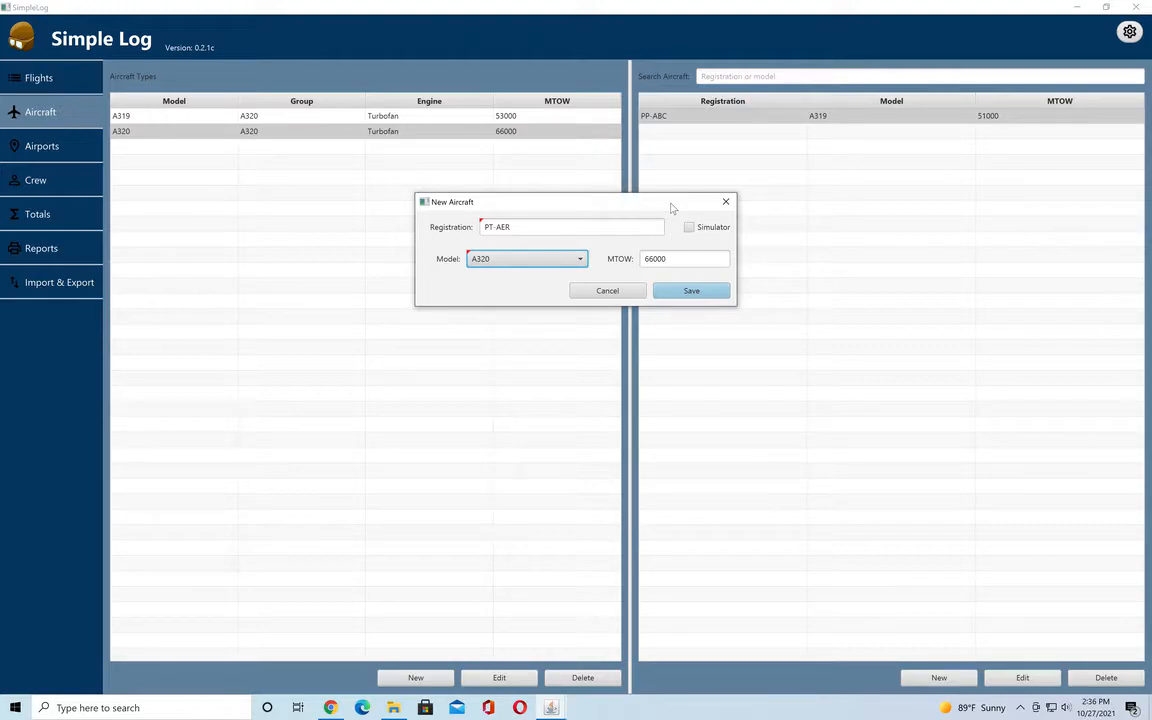
{"action": "left_click", "coordinate": [690, 290]}
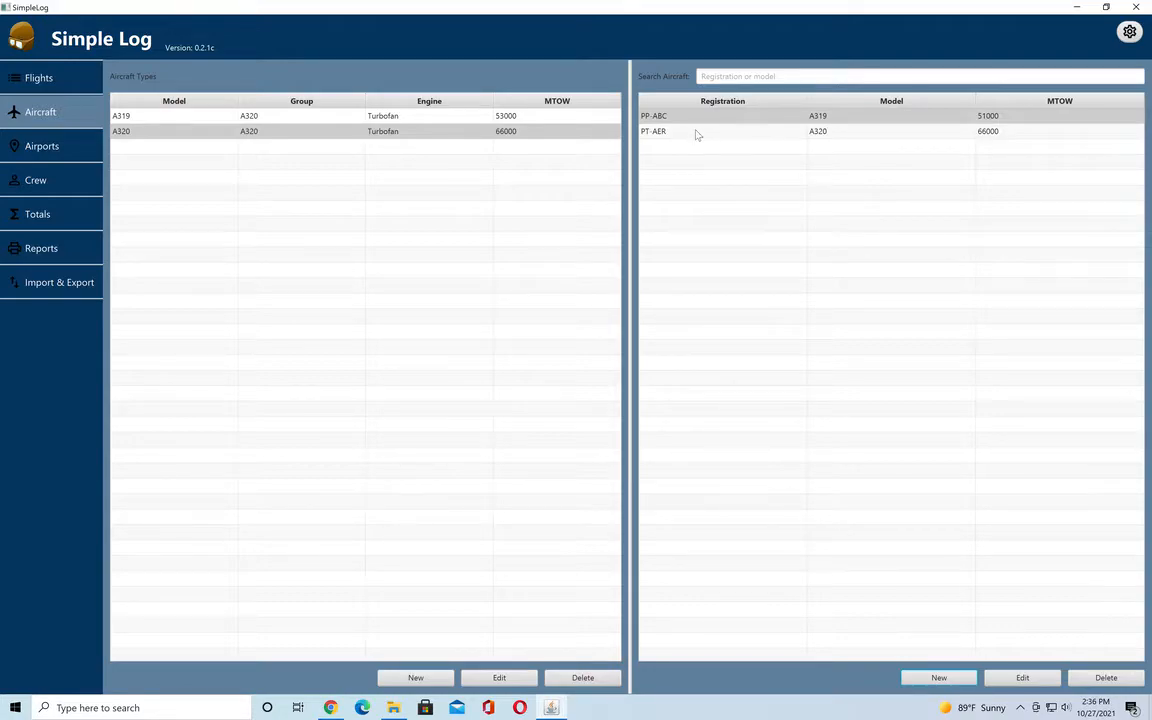
{"action": "left_click", "coordinate": [698, 130]}
{"action": "left_click", "coordinate": [700, 121]}
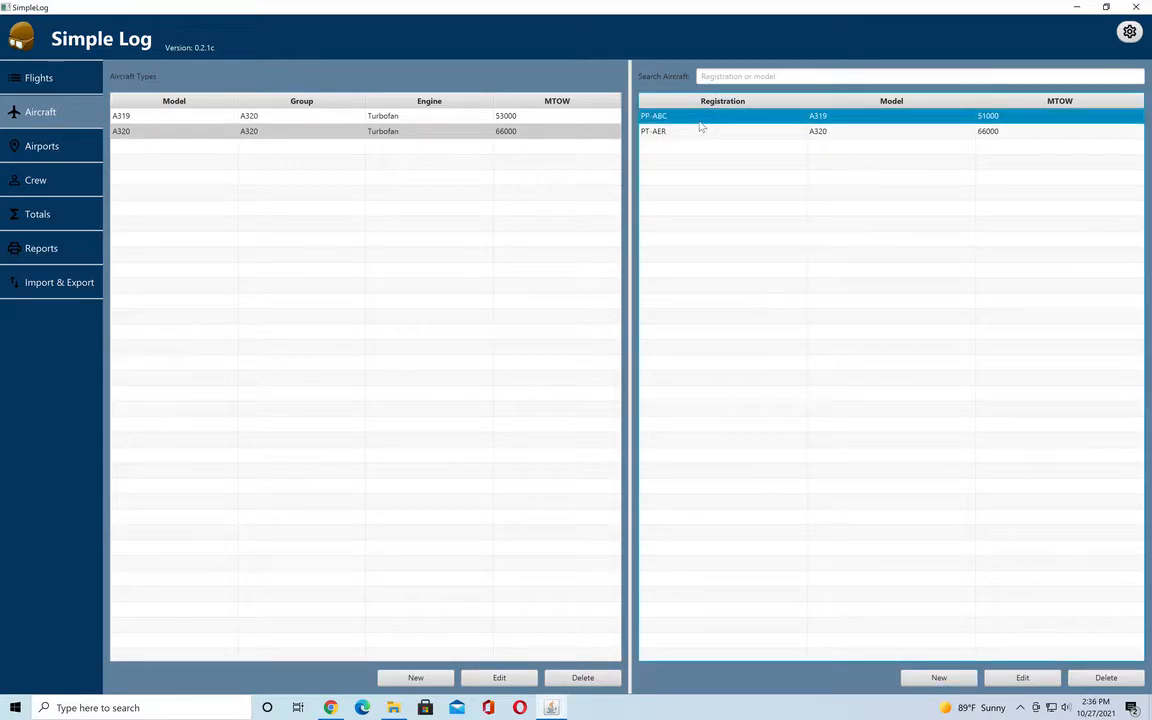
{"action": "left_click", "coordinate": [697, 131]}
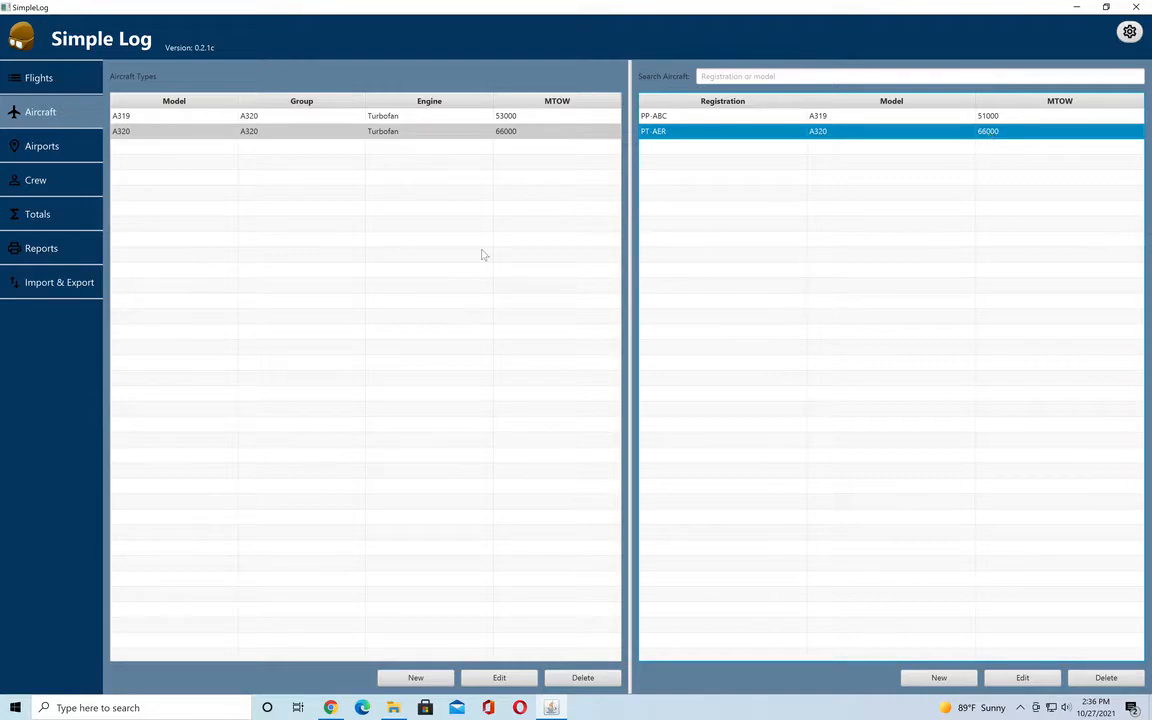
Start a new flight record dated 27/10/2021 and set the pilot function to PF
{"action": "left_click", "coordinate": [31, 85]}
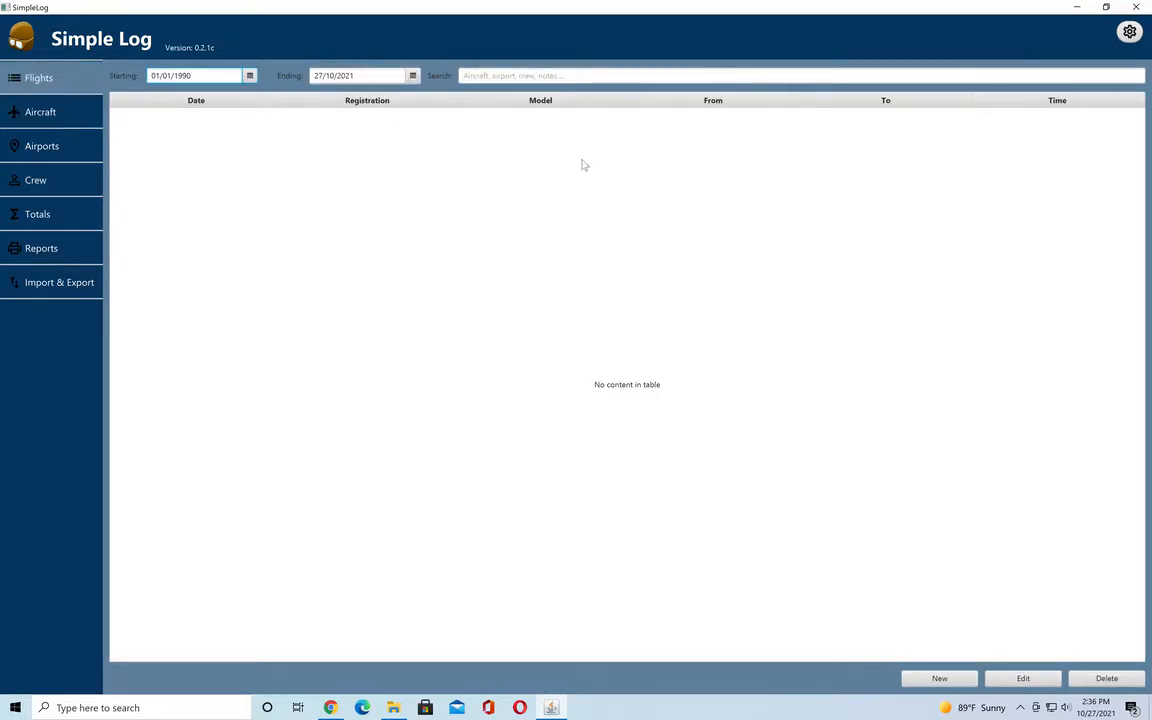
{"action": "left_click", "coordinate": [936, 678]}
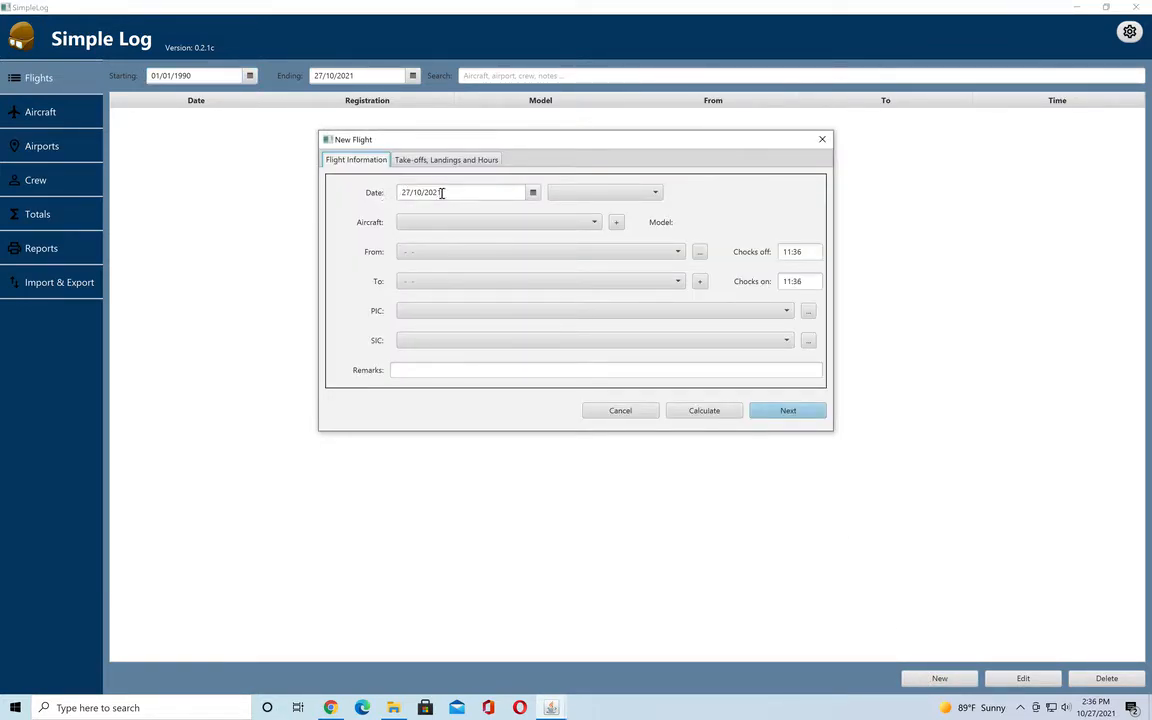
{"action": "left_click", "coordinate": [596, 195]}
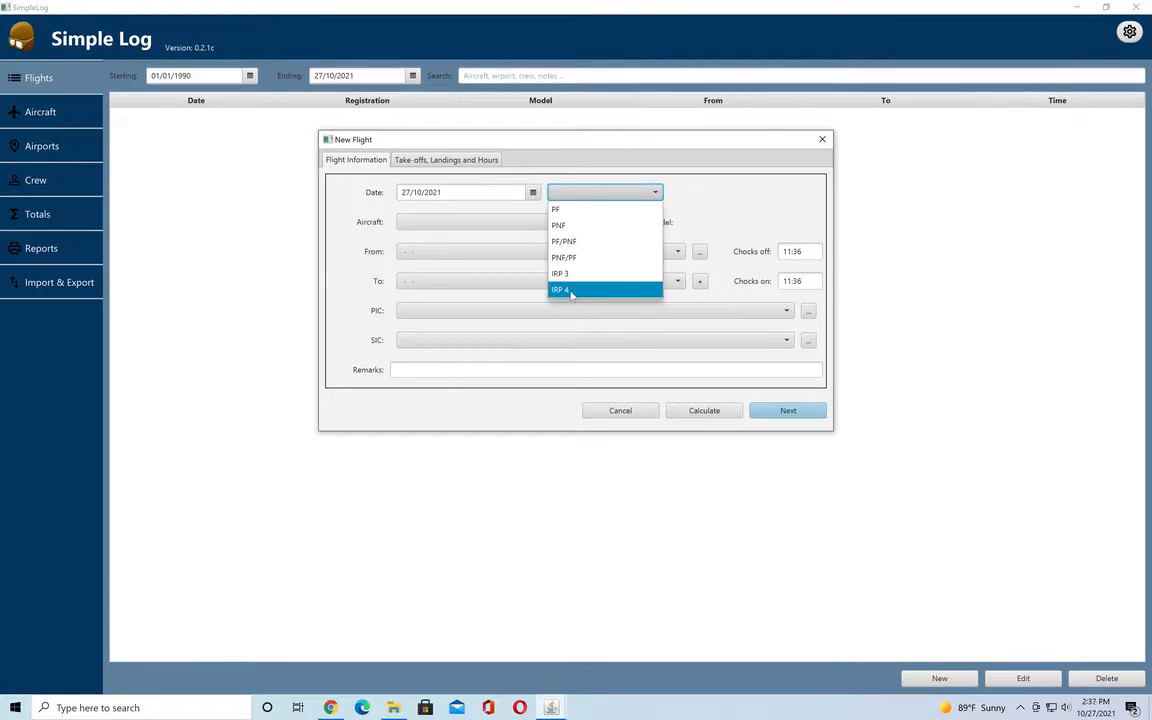
{"action": "left_click", "coordinate": [578, 212]}
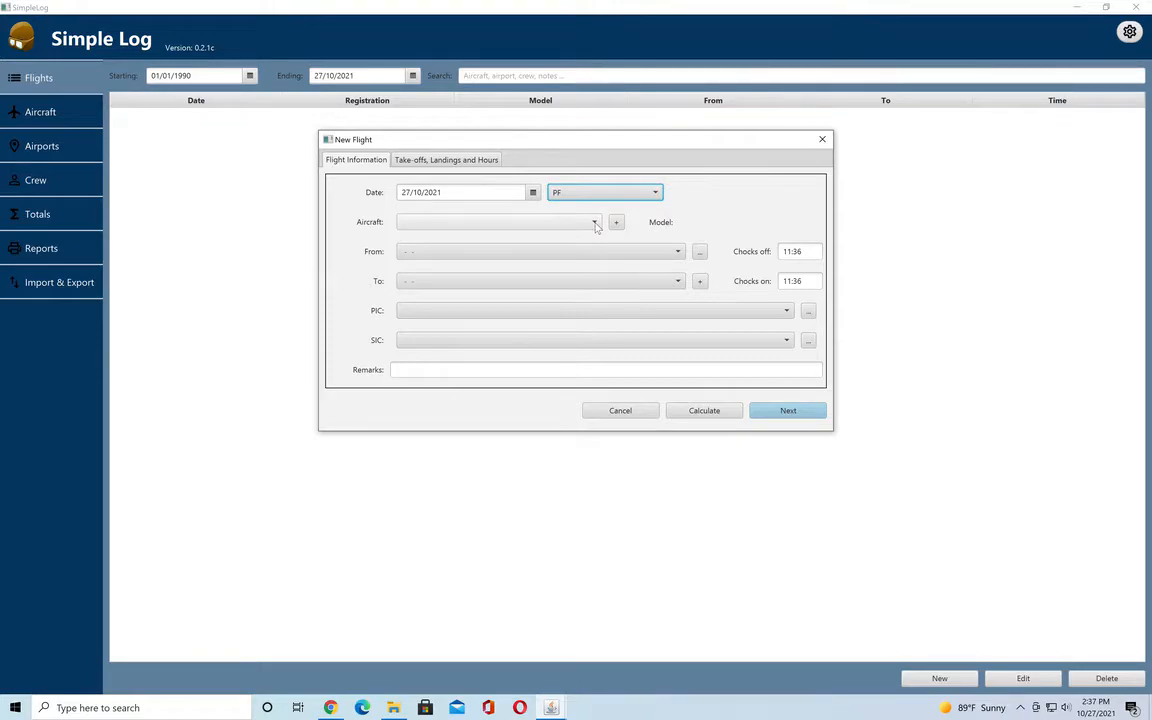
Select the aircraft with registration PT-AER for the flight
{"action": "left_click", "coordinate": [594, 223]}
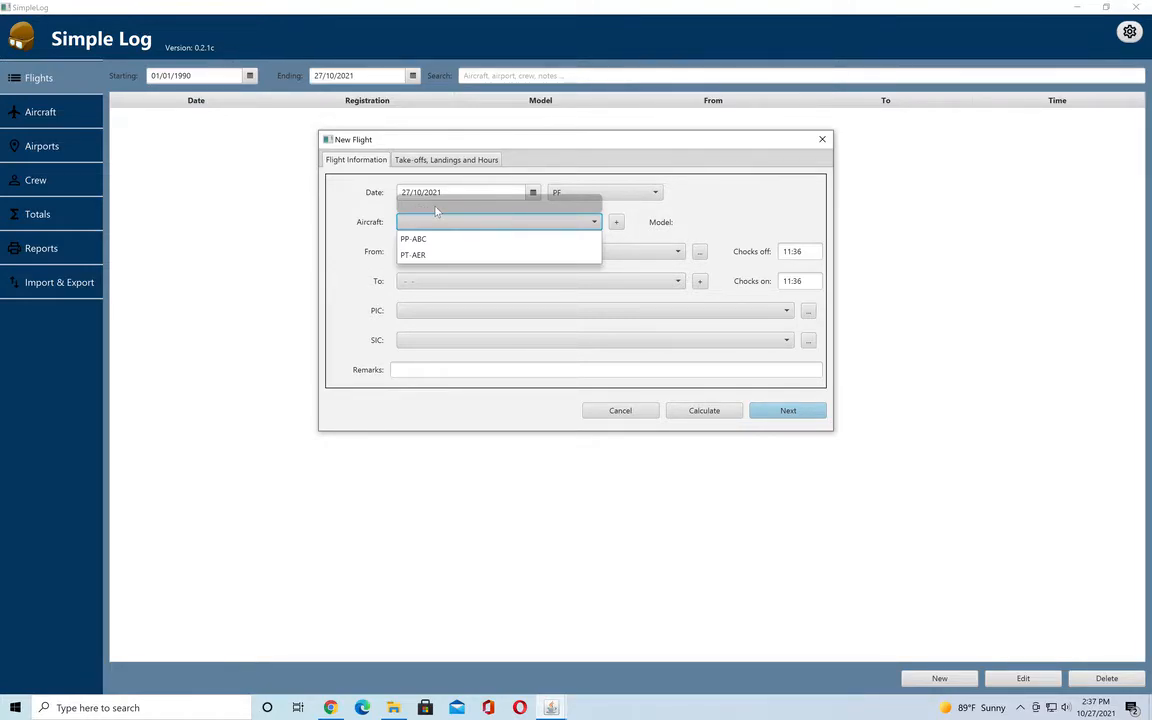
{"action": "type", "text": "pt"}
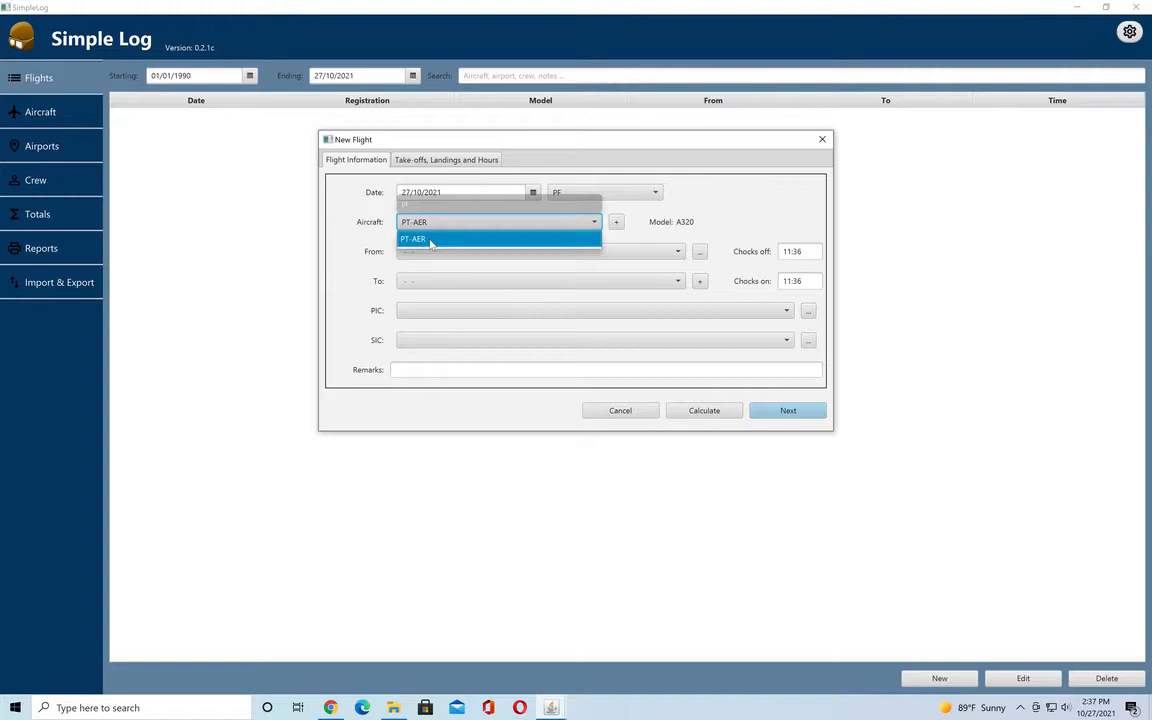
{"action": "left_click", "coordinate": [430, 241]}
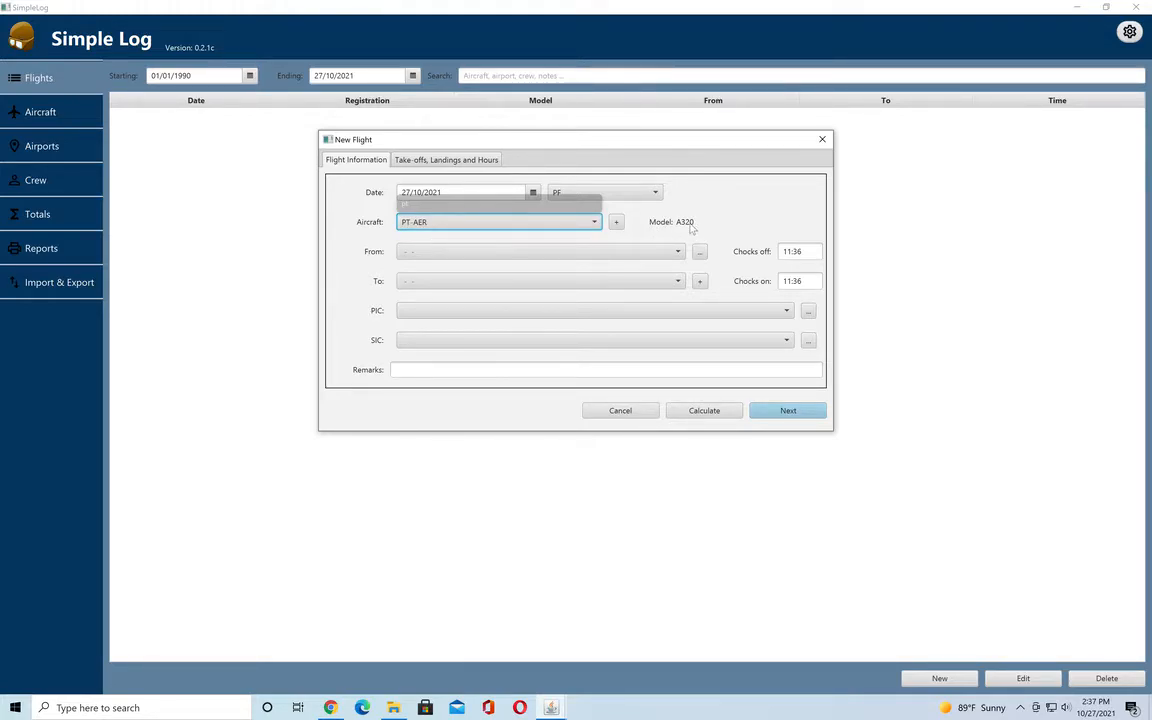
{"action": "left_click", "coordinate": [597, 223]}
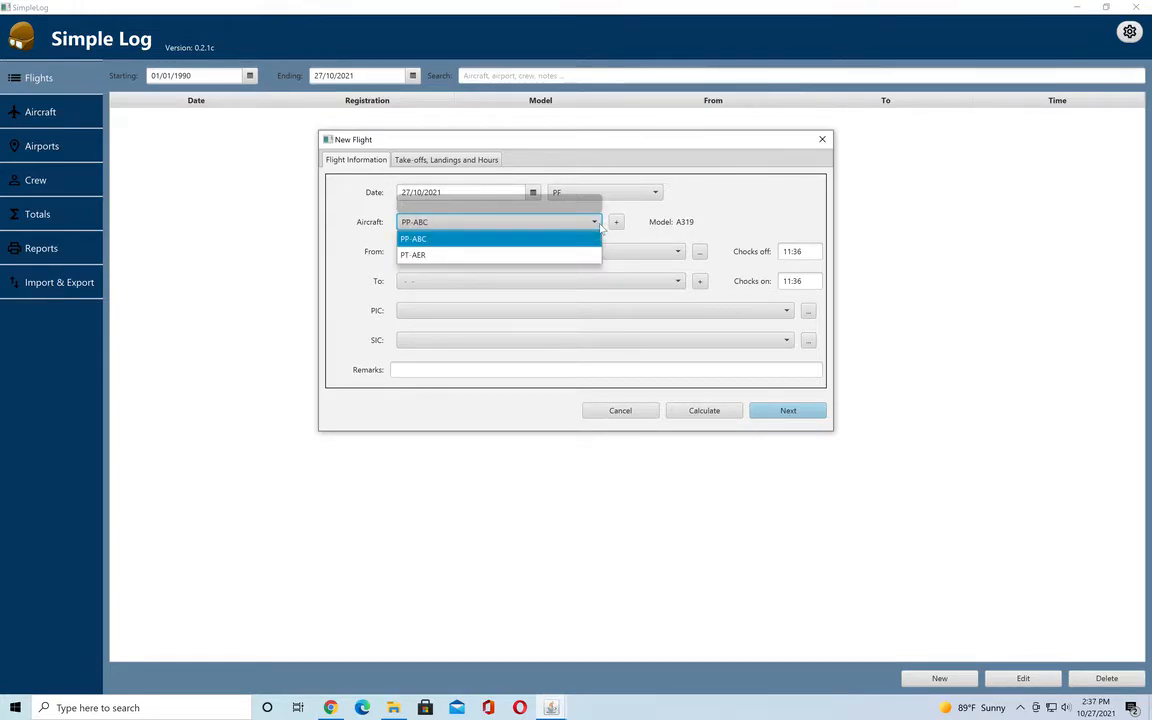
{"action": "left_click", "coordinate": [521, 256]}
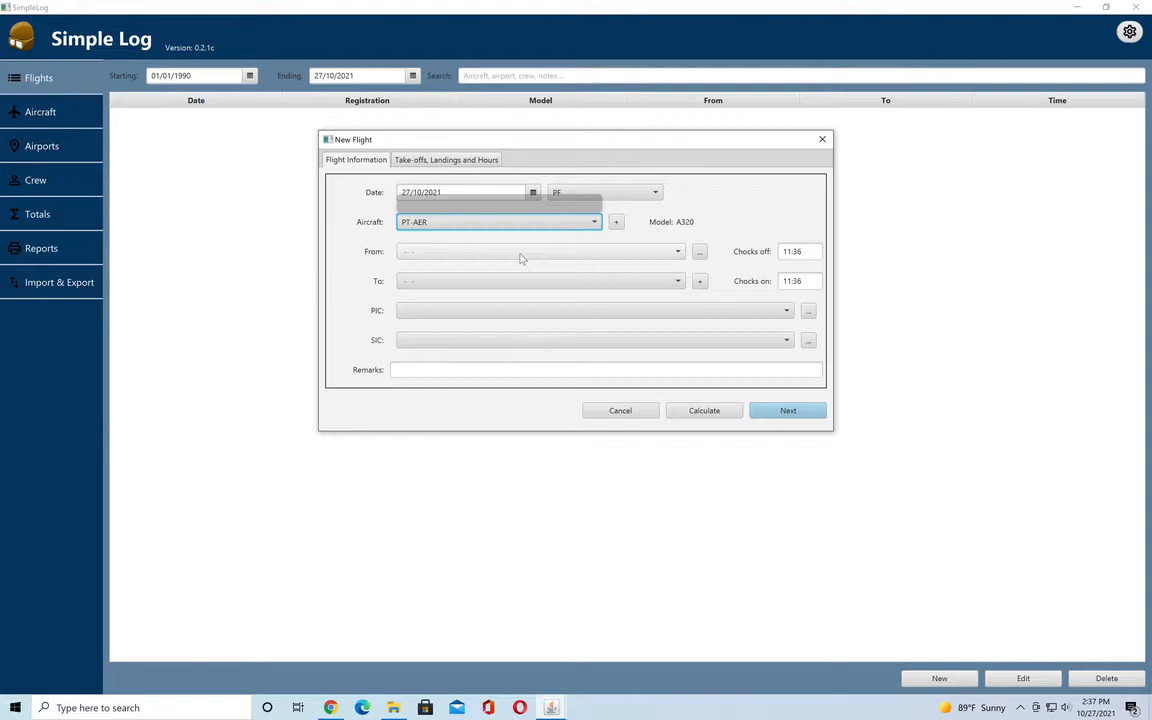
Set the flight's aircraft to registration PP-ABC
{"action": "left_click", "coordinate": [527, 226]}
{"action": "left_click", "coordinate": [521, 238]}
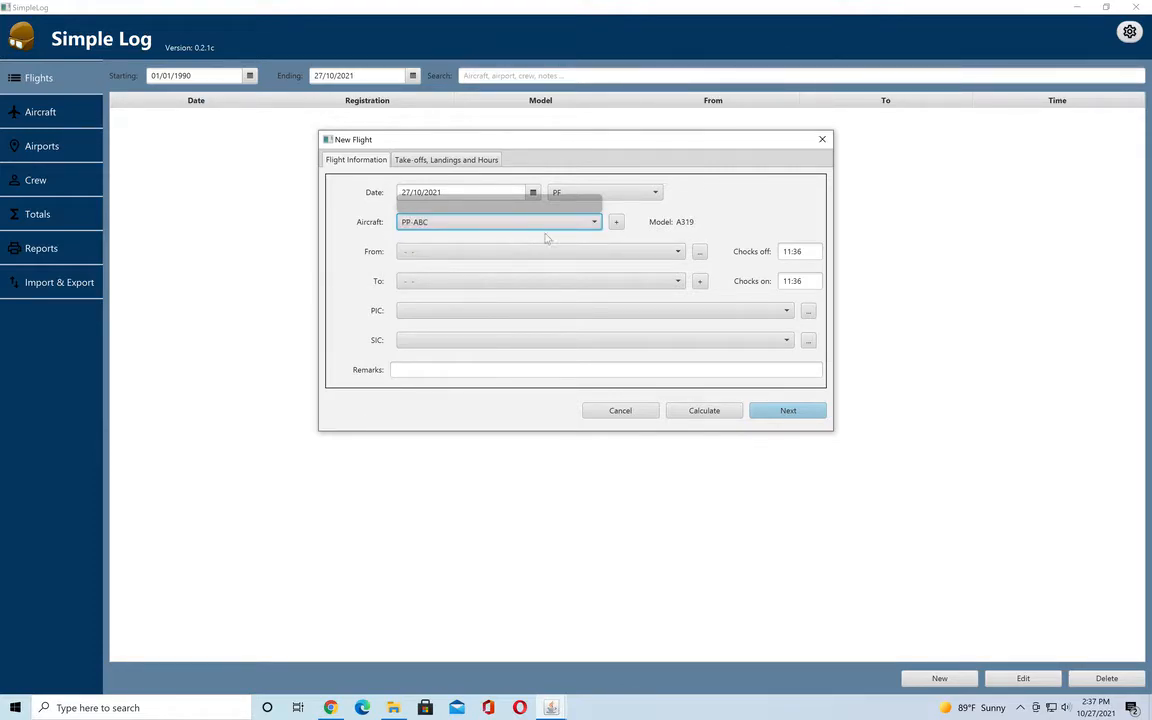
{"action": "left_click", "coordinate": [694, 225]}
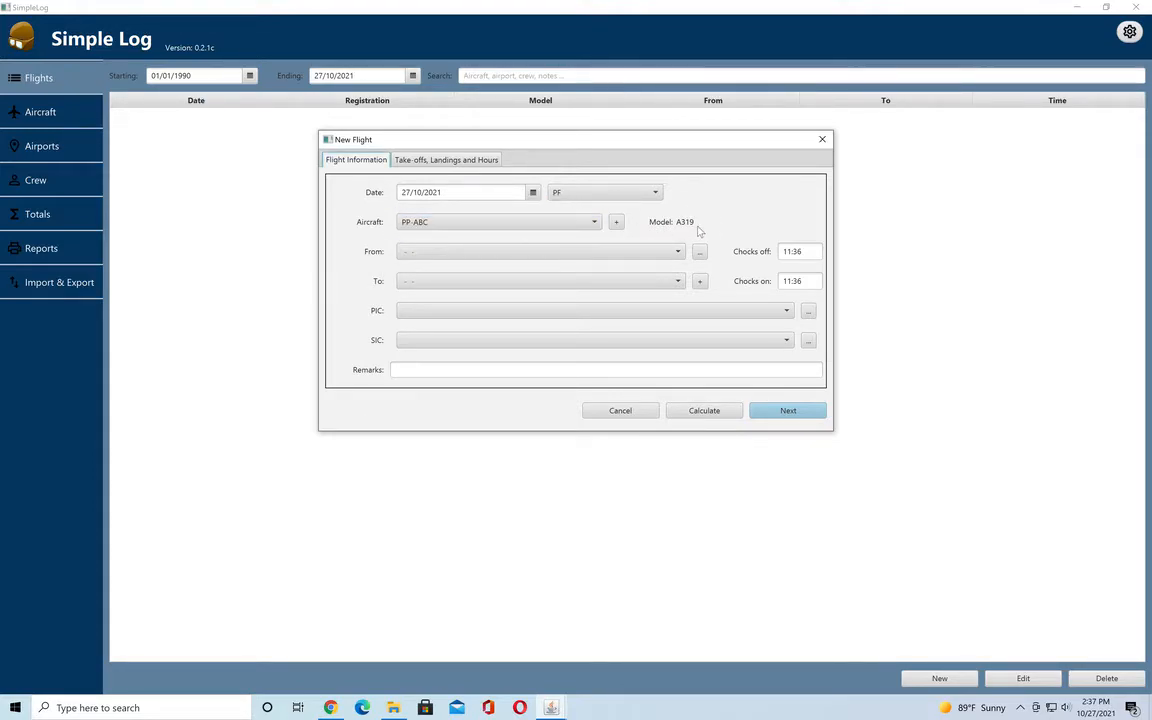
Set the flight's departure airport to AYKM, Kerema Airport in Papua New Guinea
{"action": "left_click", "coordinate": [427, 254]}
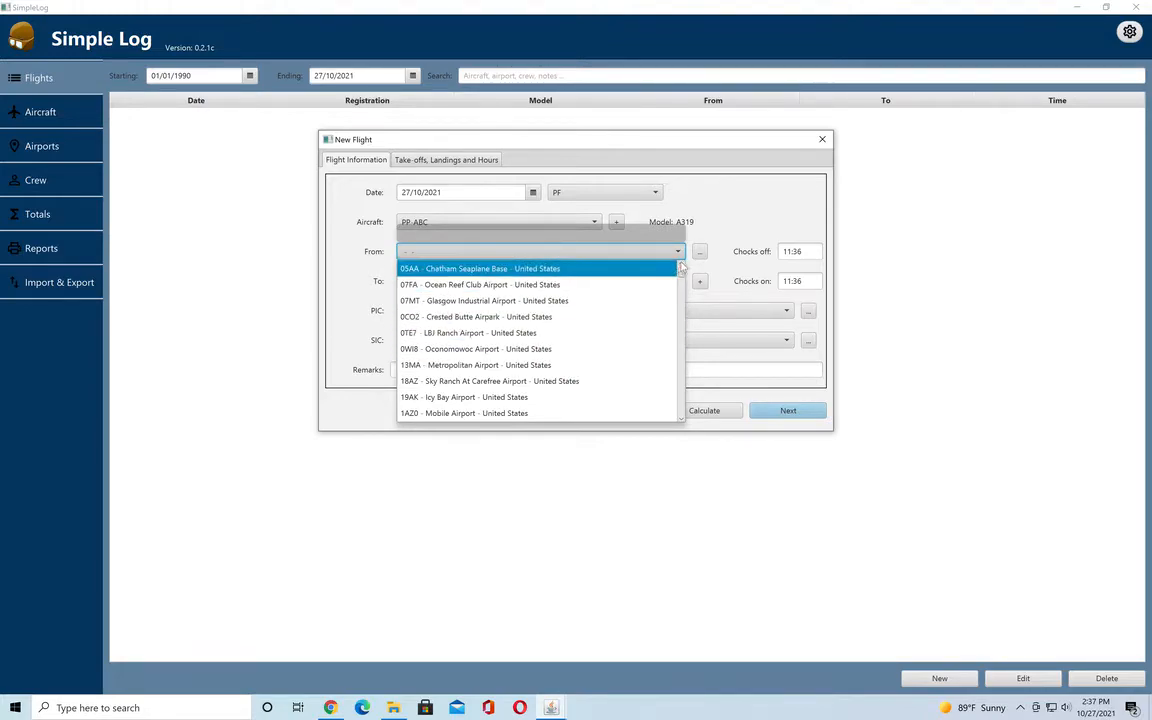
{"action": "left_click_drag", "start_coordinate": [680, 267], "coordinate": [679, 357]}
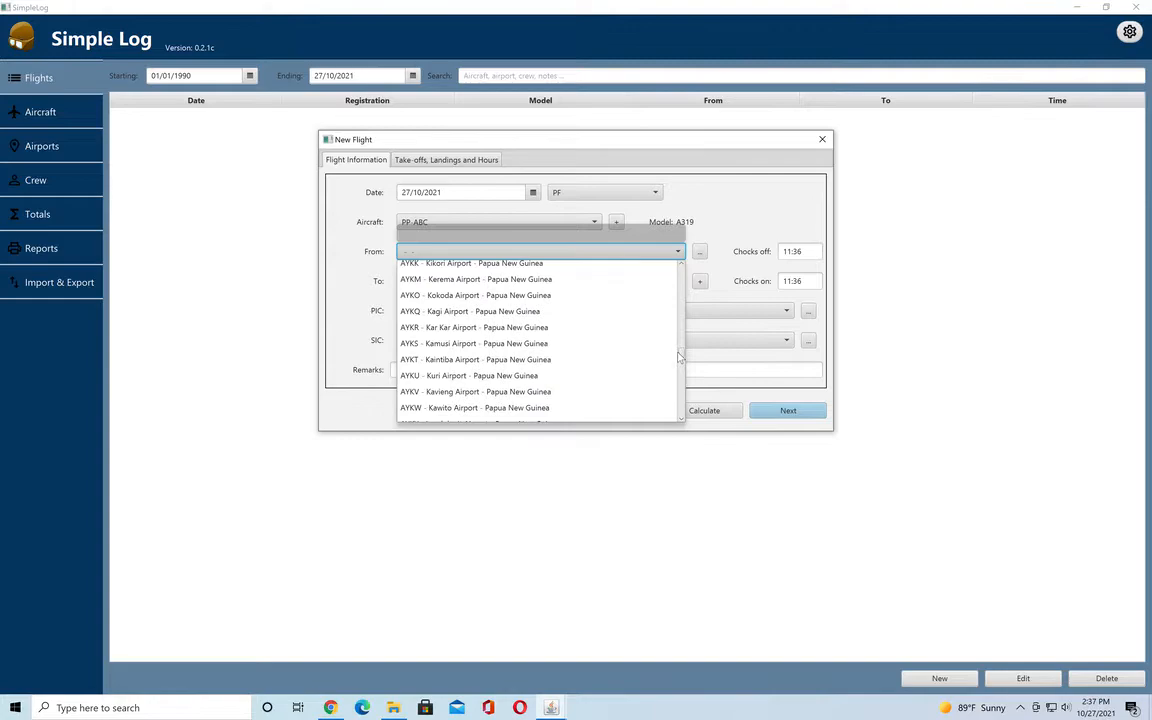
{"action": "left_click", "coordinate": [427, 288]}
Find AYMB, Morobe Airport in Papua New Guinea, and set it as the flight's destination
{"action": "left_click", "coordinate": [450, 282]}
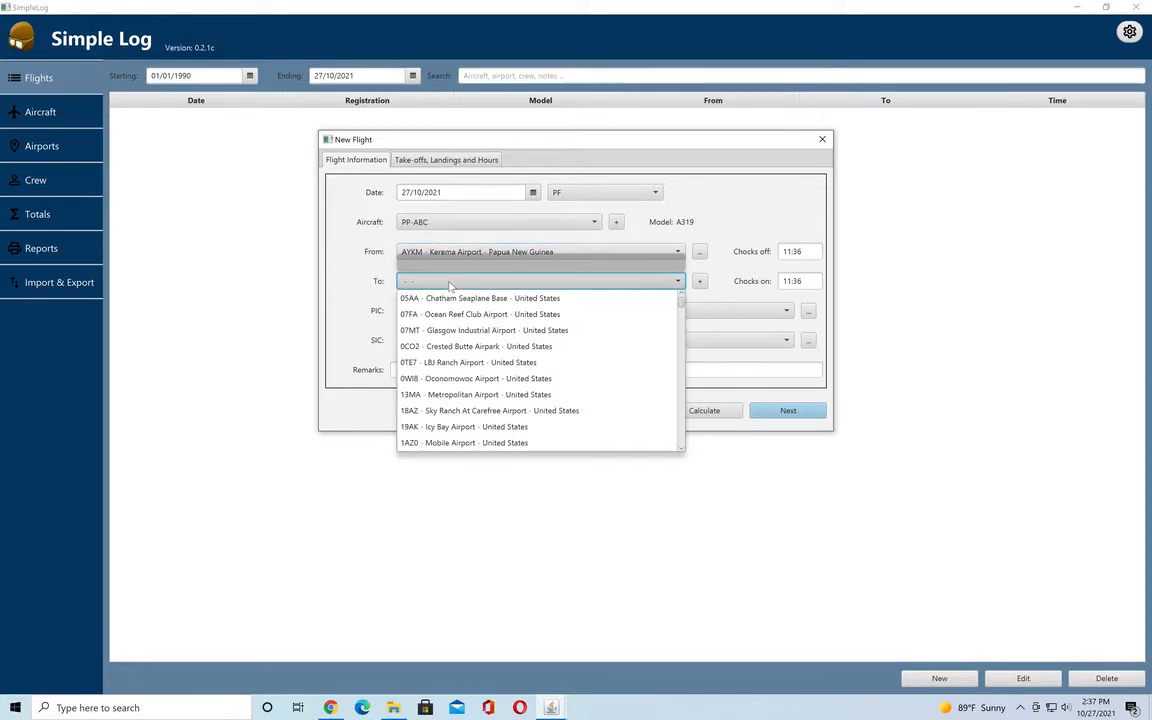
{"action": "type", "text": "y"}
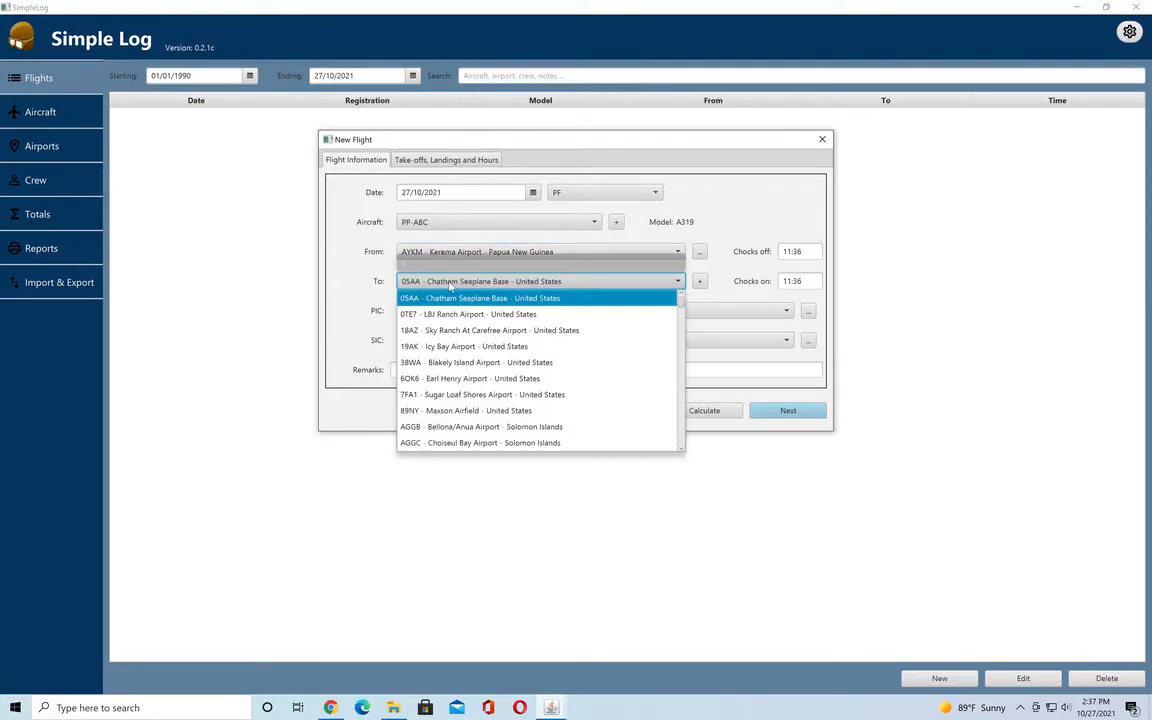
{"action": "key", "text": "BackSpace"}
{"action": "type", "text": "y"}
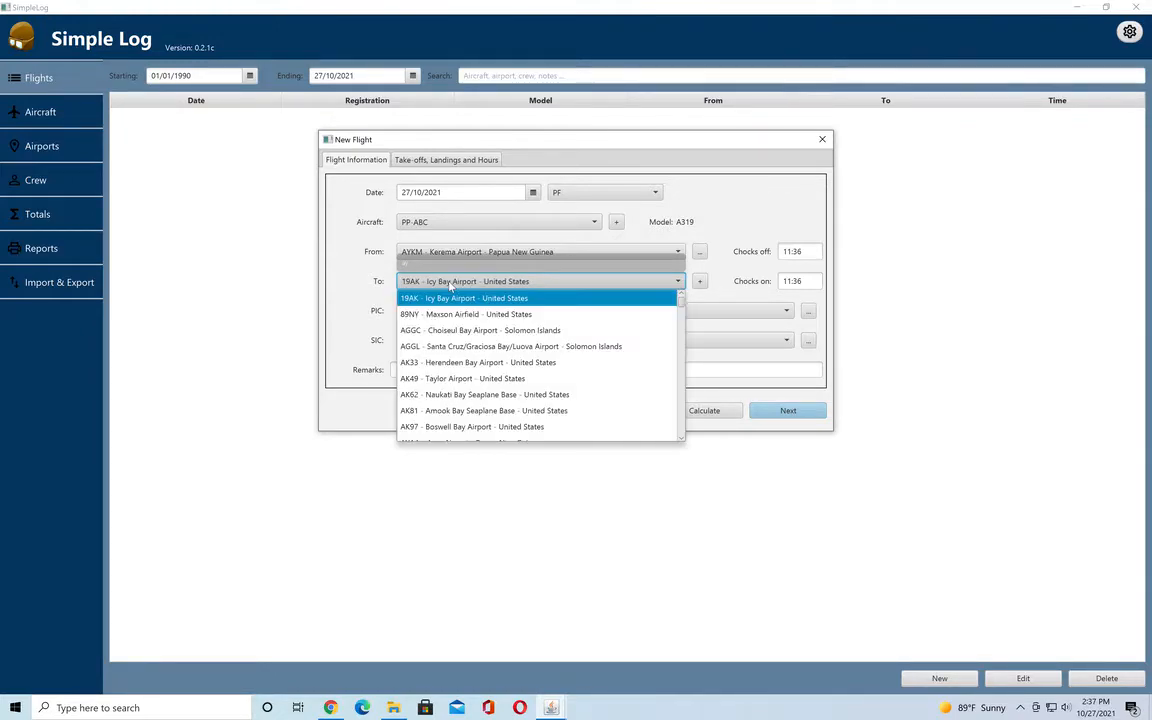
{"action": "type", "text": "m"}
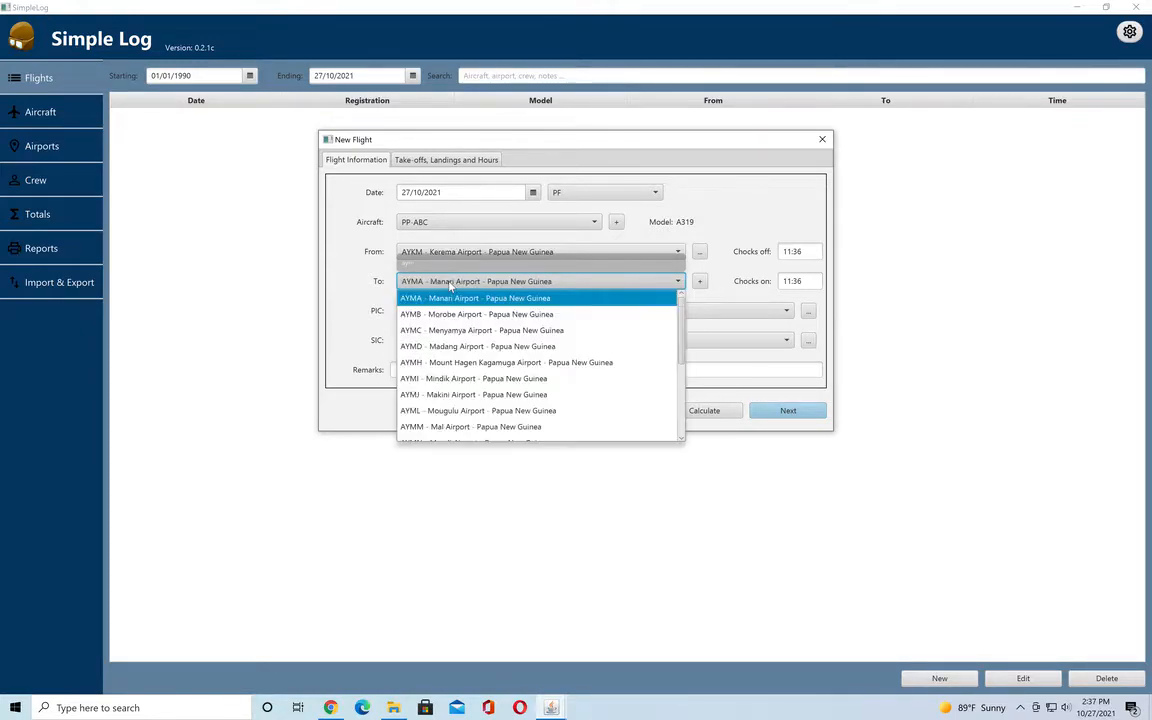
{"action": "type", "text": "be"}
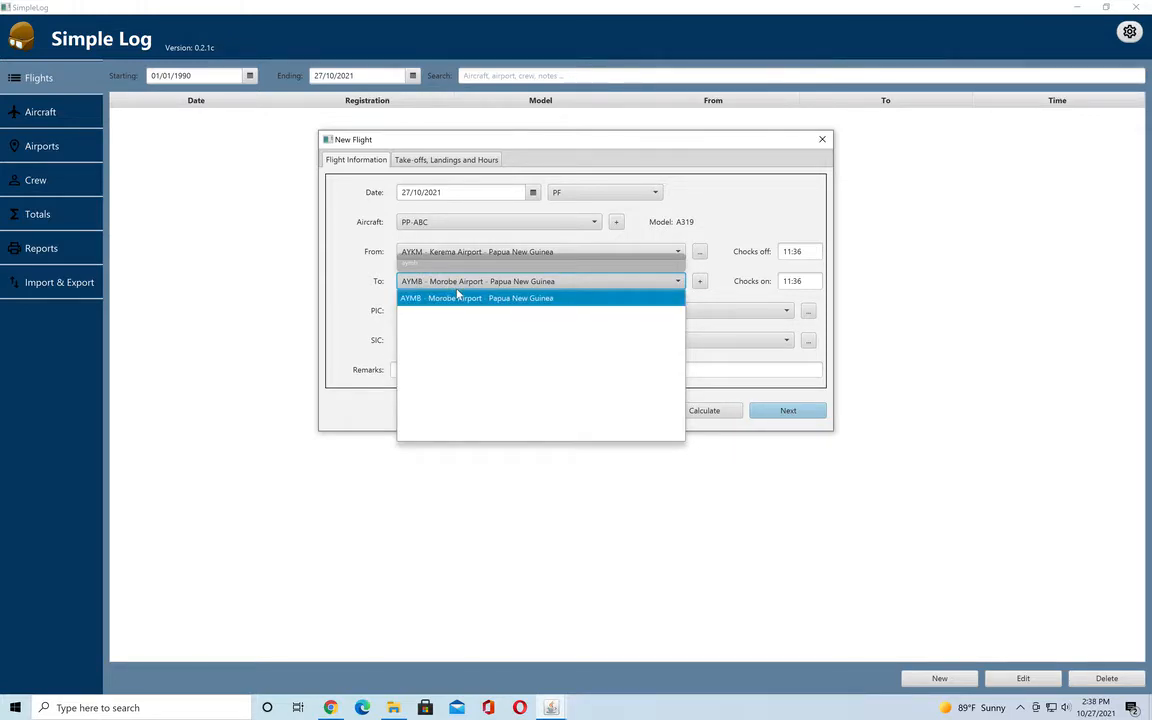
{"action": "left_click", "coordinate": [458, 297]}
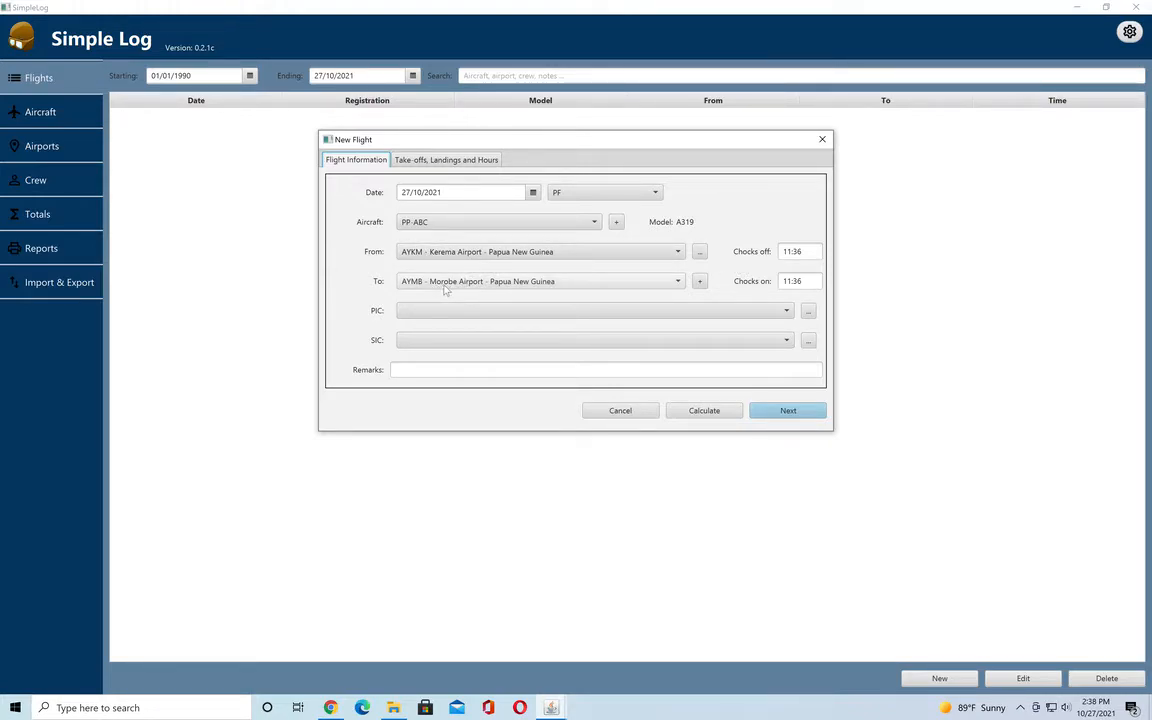
Set the flight's chocks-off time to 08:30 and its chocks-on time to 12:45
{"action": "double_click", "coordinate": [795, 252]}
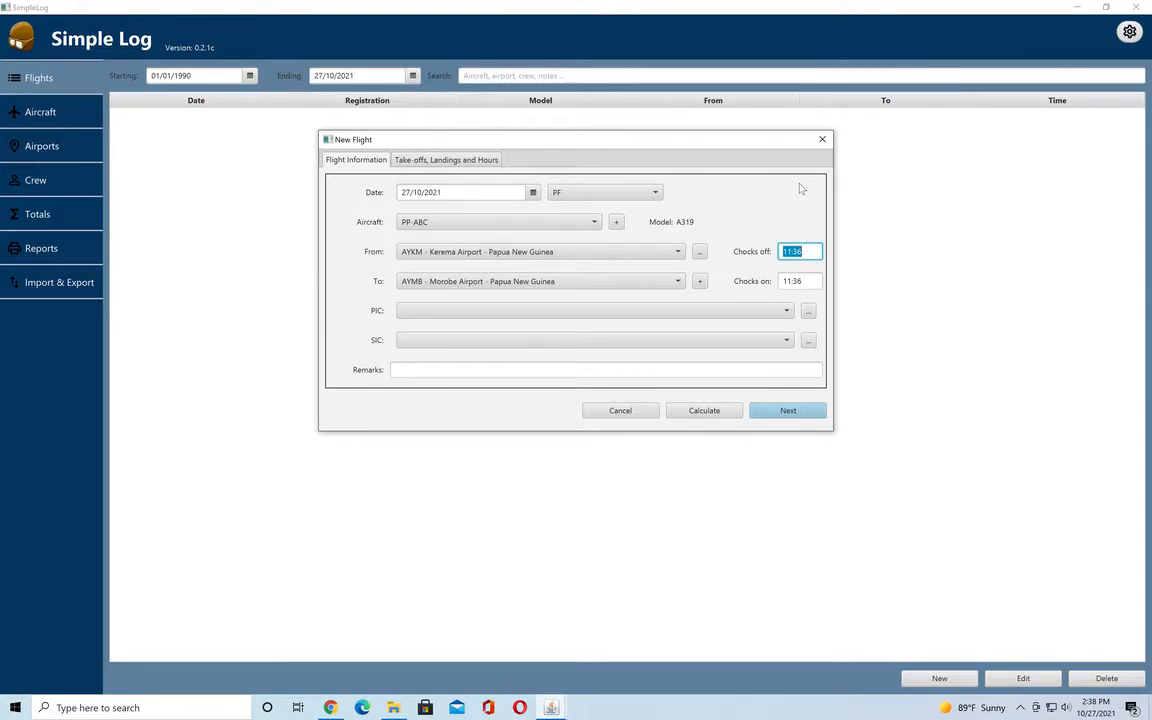
{"action": "type", "text": "08:30"}
{"action": "key", "text": "Tab"}
{"action": "key", "text": "Tab"}
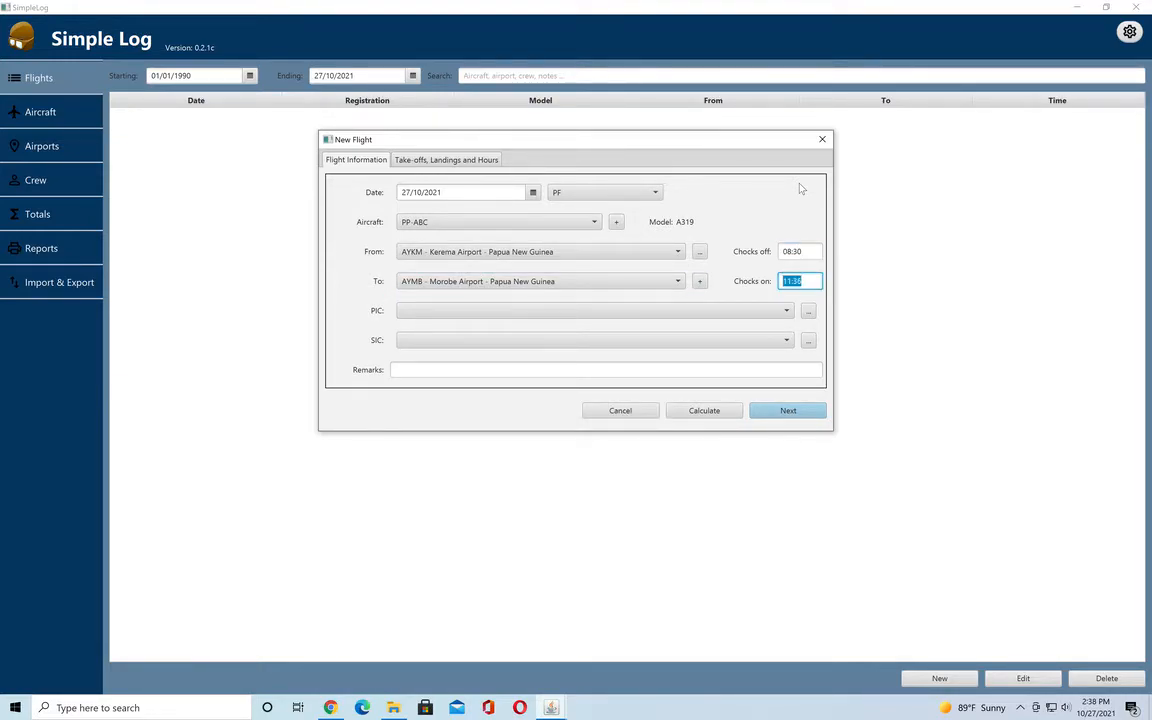
{"action": "type", "text": "1200"}
{"action": "key", "text": "BackSpace"}
{"action": "key", "text": "BackSpace"}
{"action": "type", "text": "45"}
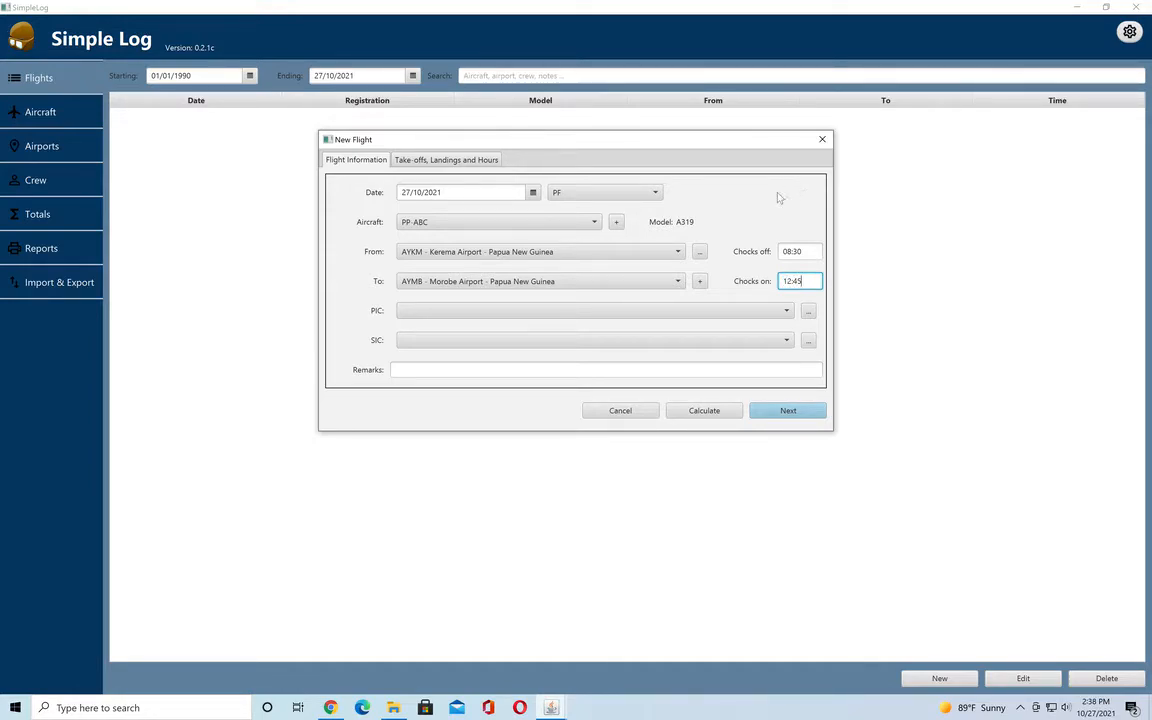
{"action": "left_click", "coordinate": [593, 224]}
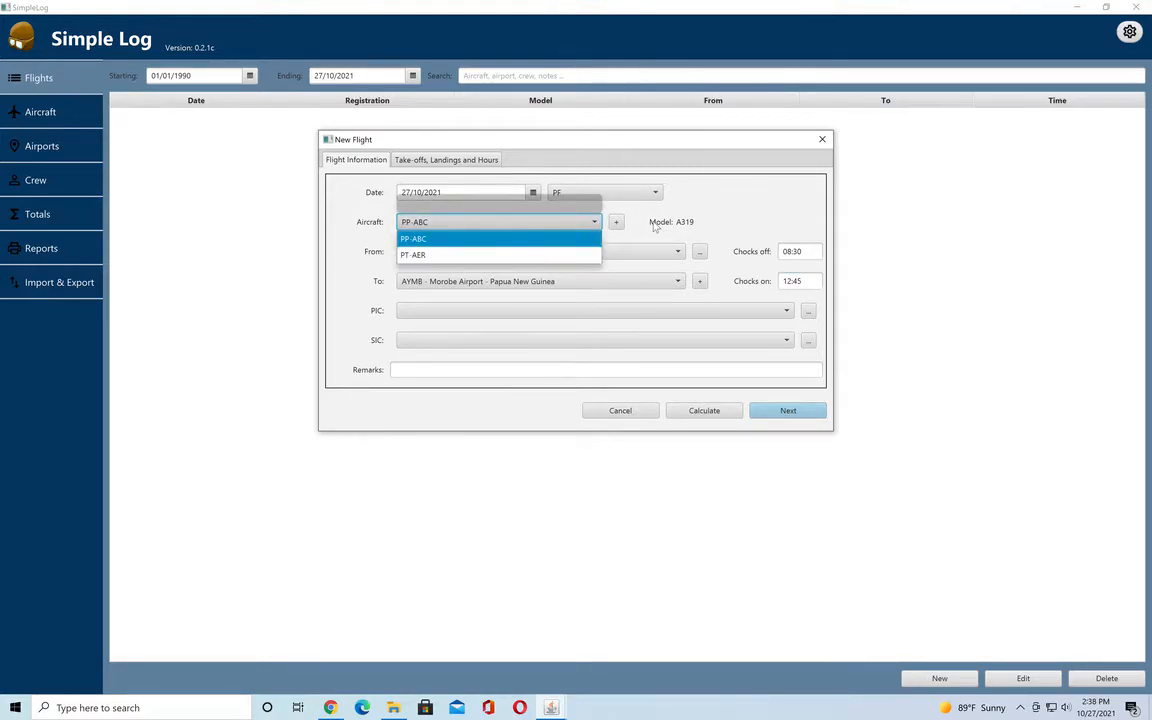
{"action": "left_click", "coordinate": [594, 223]}
{"action": "left_click", "coordinate": [617, 222]}
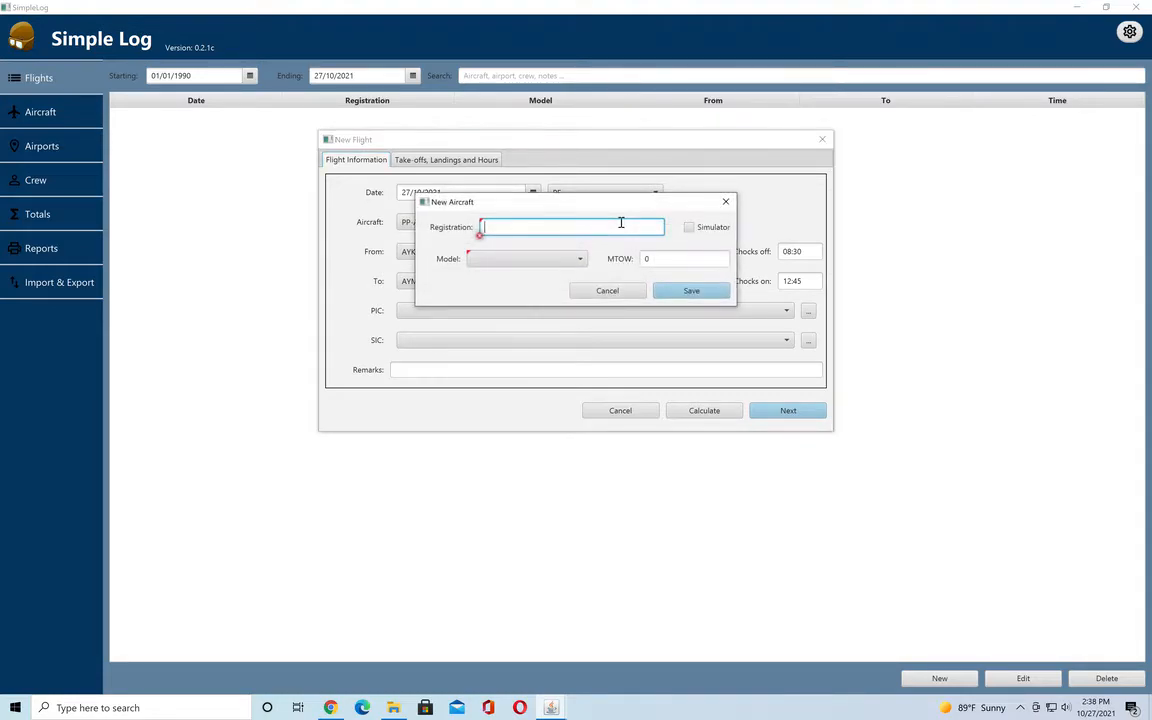
{"action": "left_click", "coordinate": [578, 259]}
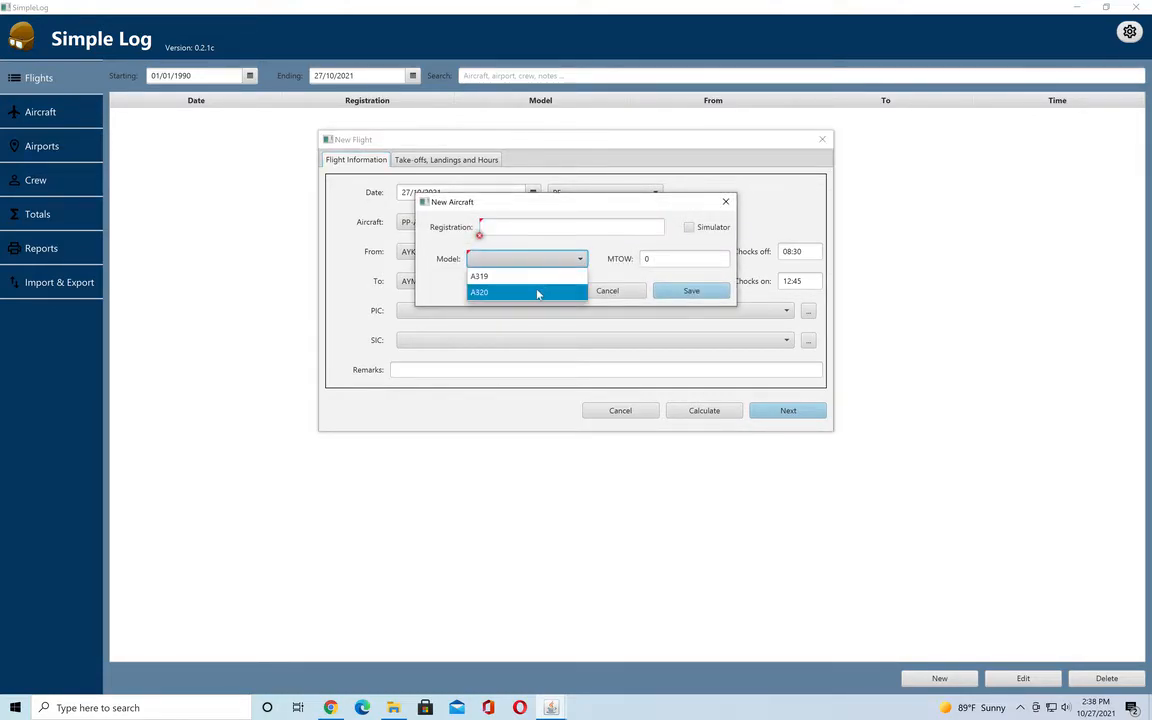
{"action": "left_click", "coordinate": [537, 292]}
{"action": "left_click", "coordinate": [607, 291]}
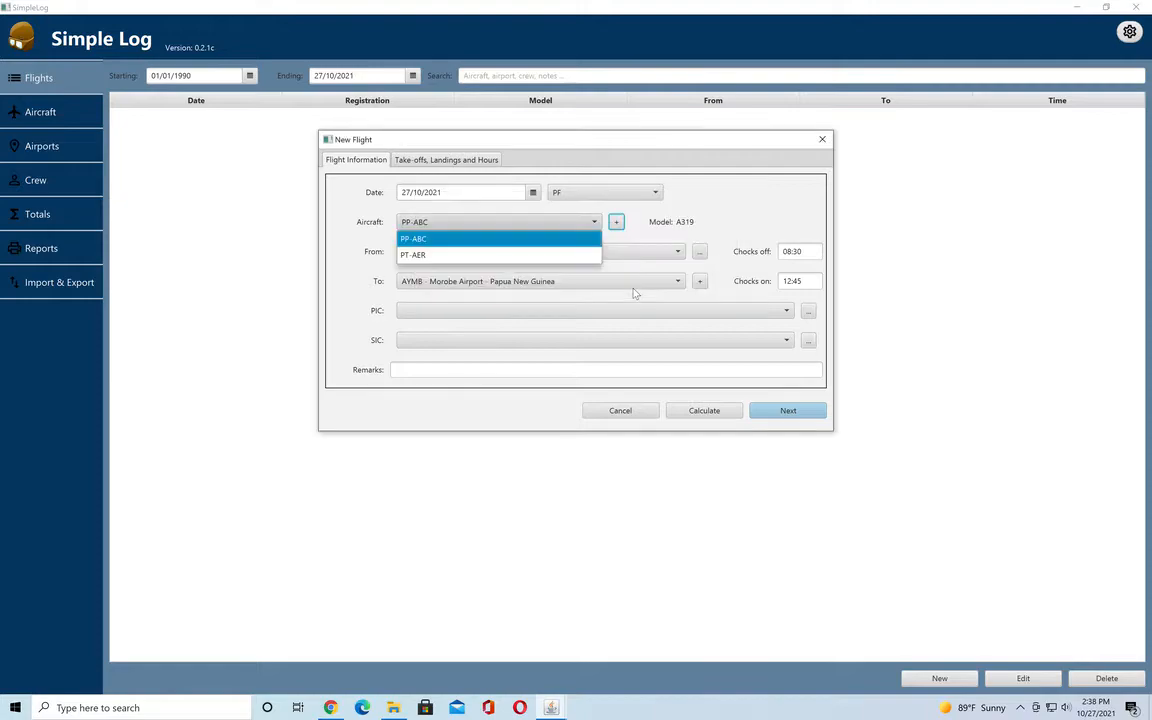
{"action": "left_click", "coordinate": [556, 240]}
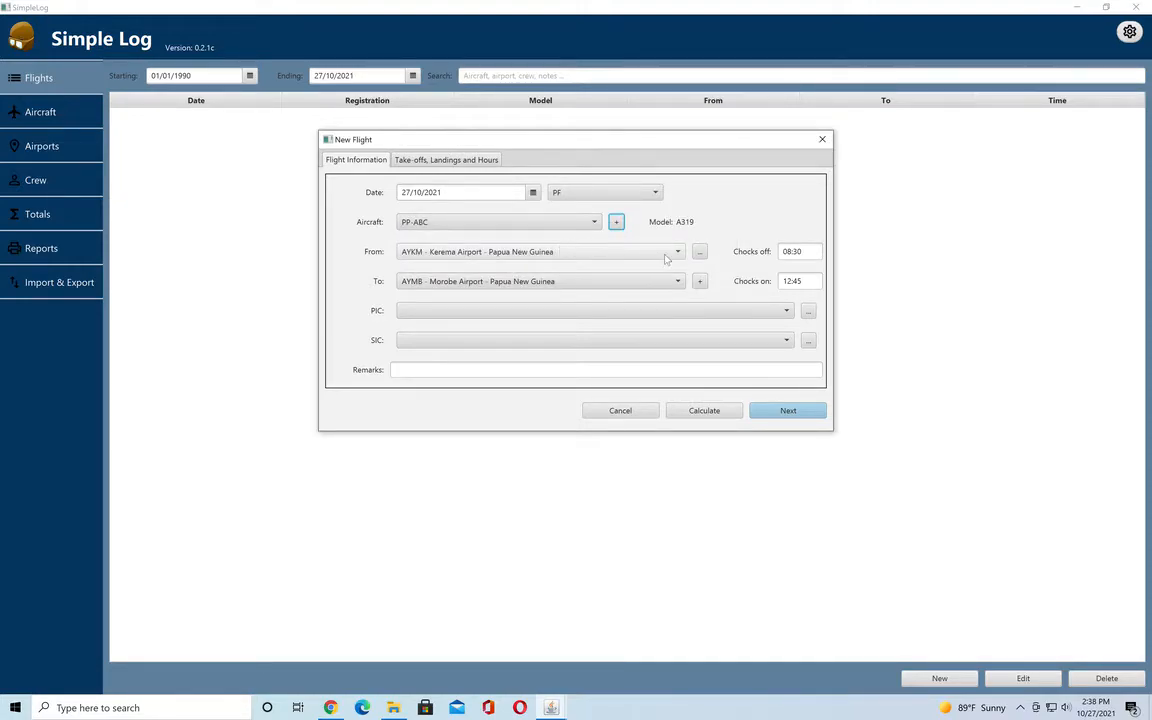
{"action": "left_click", "coordinate": [701, 283]}
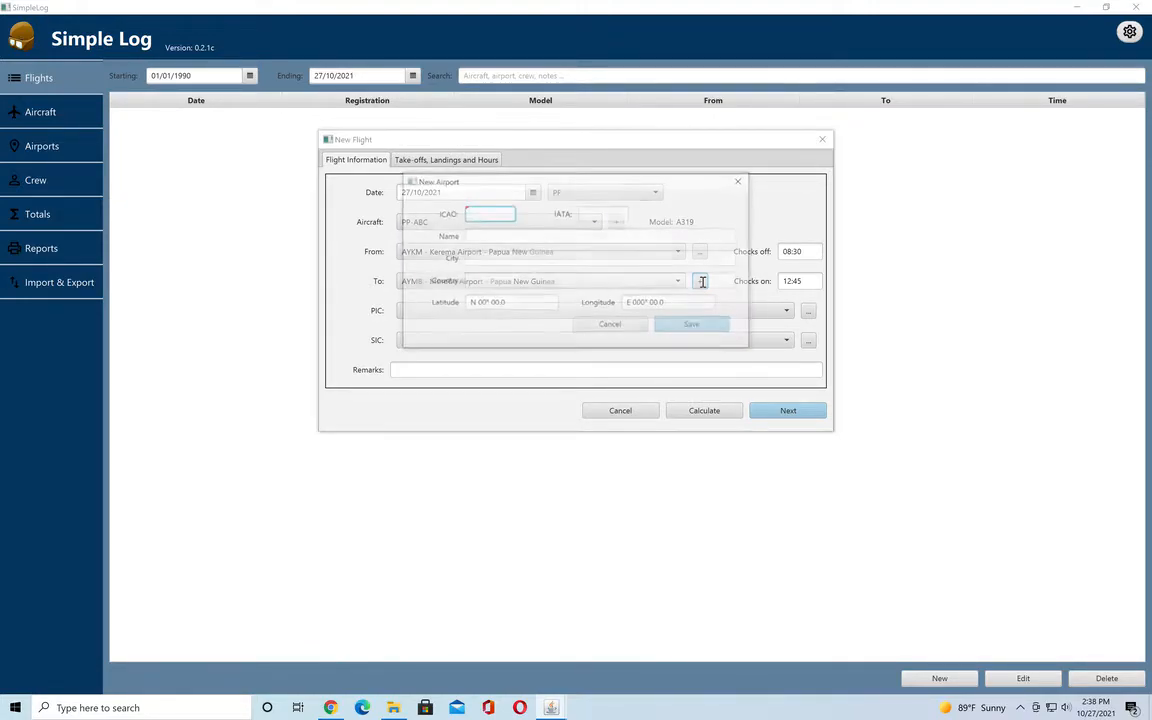
{"action": "left_click", "coordinate": [610, 326]}
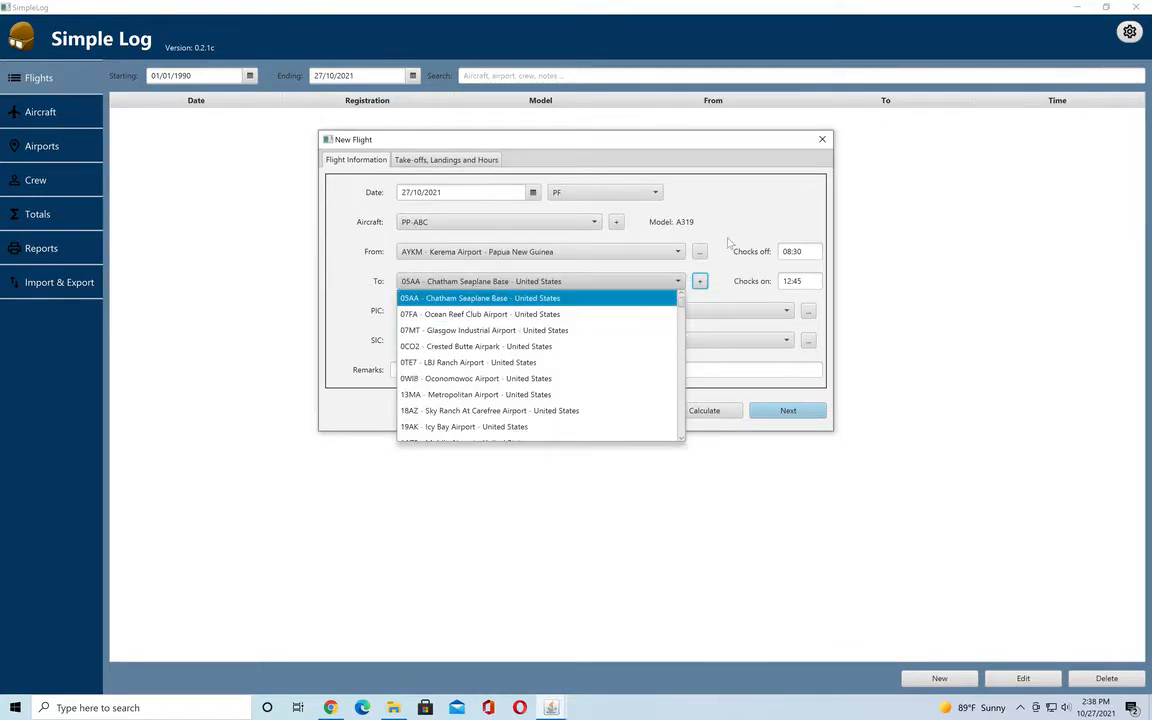
{"action": "left_click", "coordinate": [728, 242]}
Set the flight's destination airport to AYMA, Manari Airport in Papua New Guinea
{"action": "left_click", "coordinate": [647, 285]}
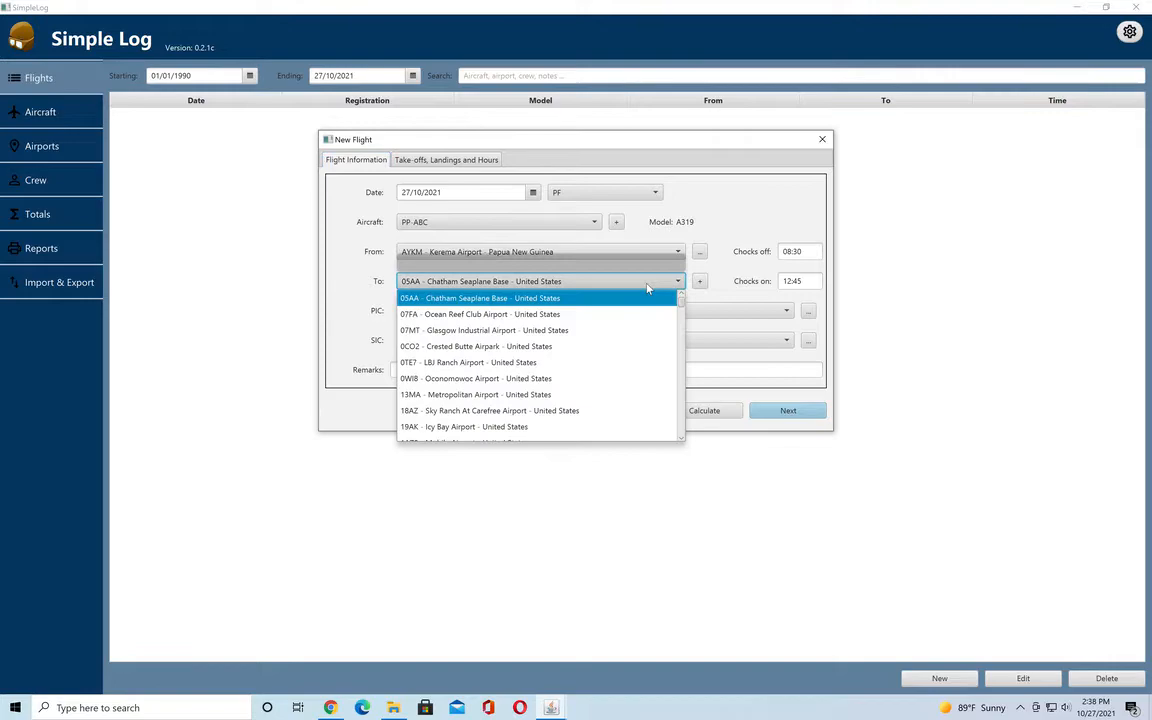
{"action": "key", "text": "Page_Down"}
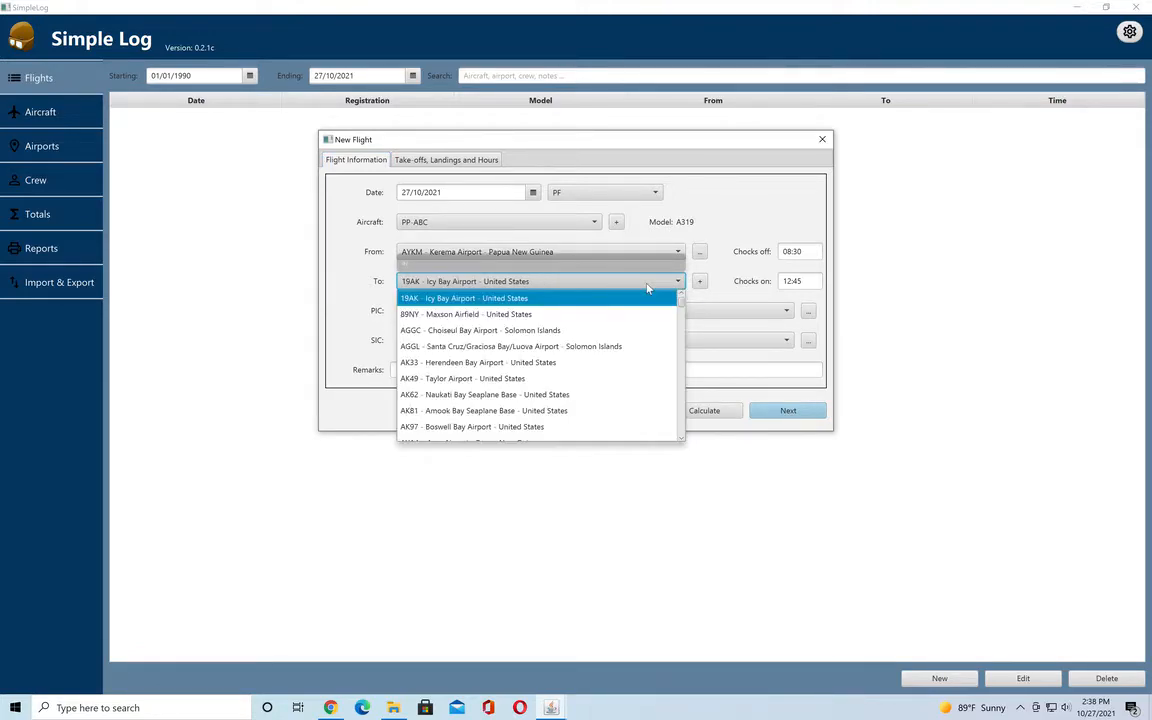
{"action": "type", "text": "ayma"}
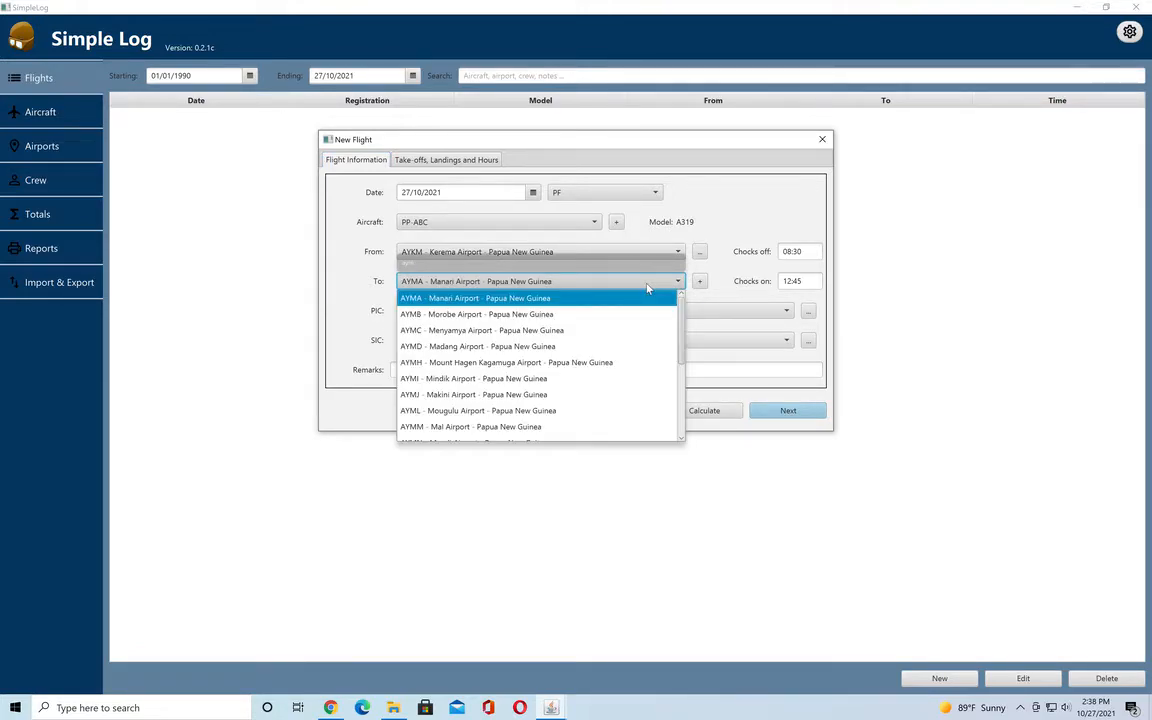
{"action": "left_click", "coordinate": [567, 302]}
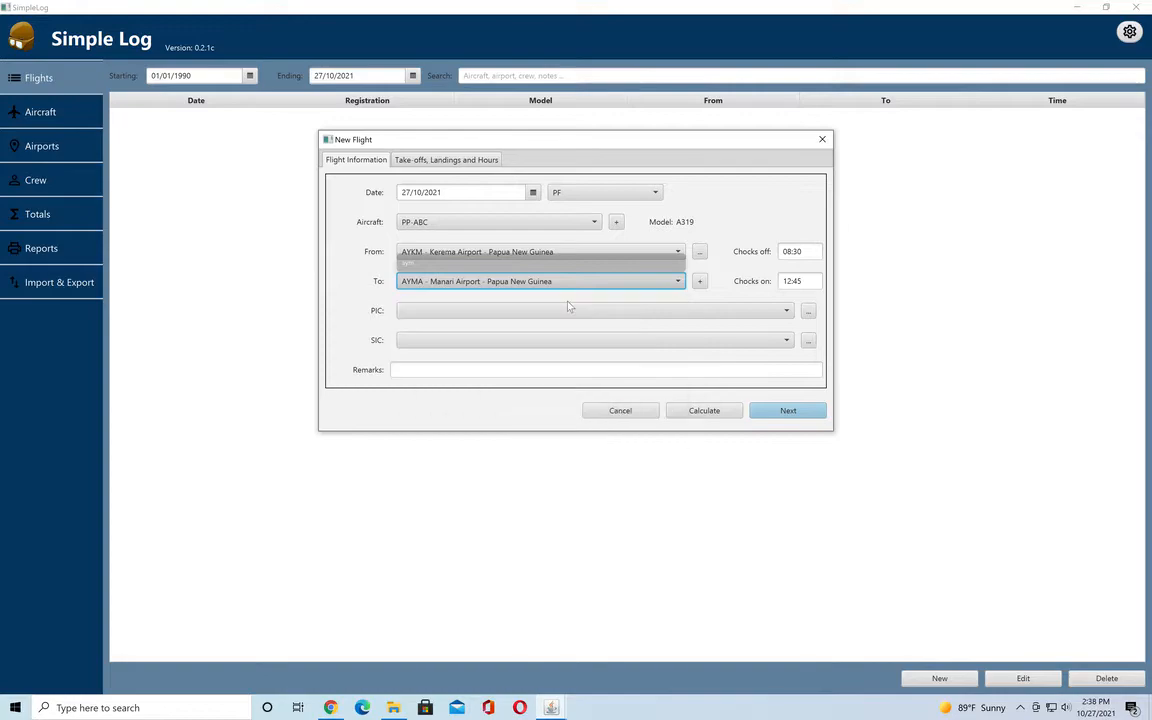
Set the flight's pilot in command to Self
{"action": "left_click", "coordinate": [455, 314]}
{"action": "left_click", "coordinate": [437, 327]}
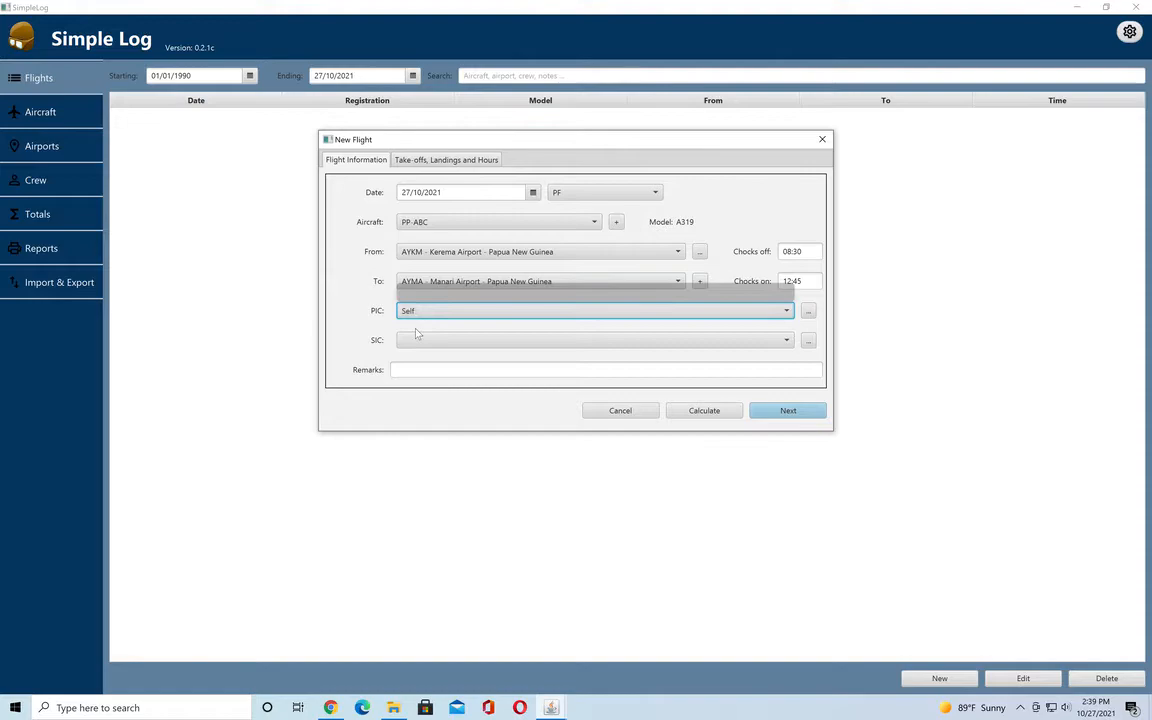
{"action": "left_click", "coordinate": [808, 312]}
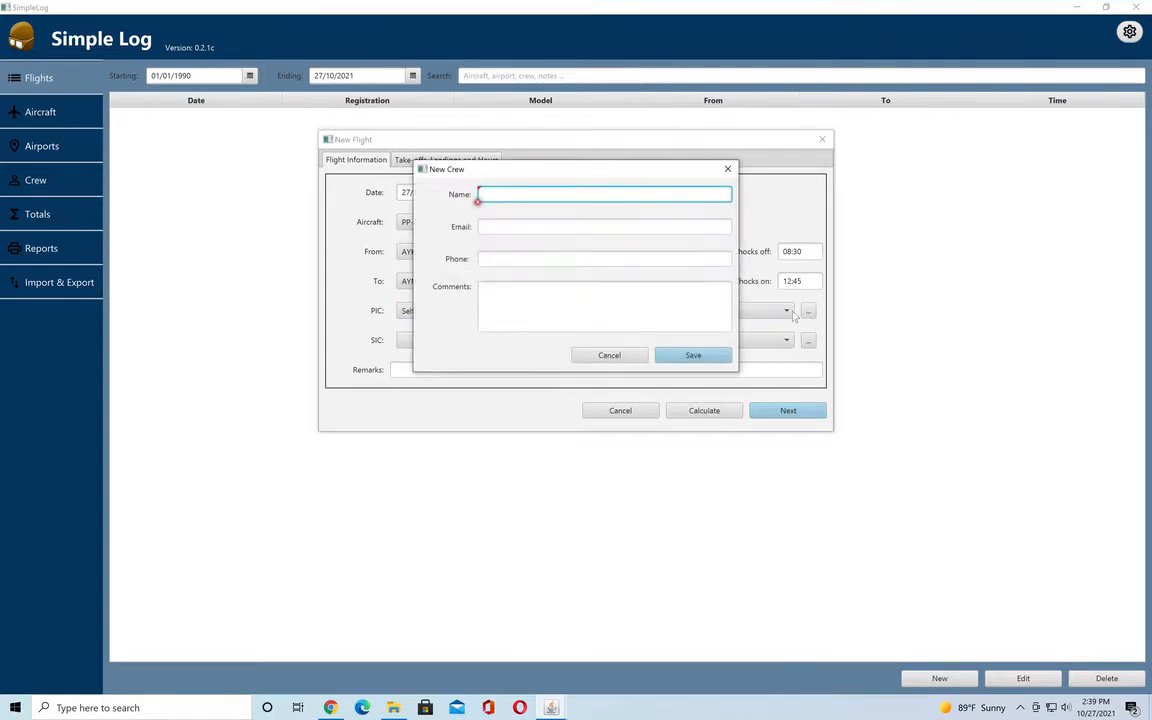
{"action": "left_click", "coordinate": [600, 354]}
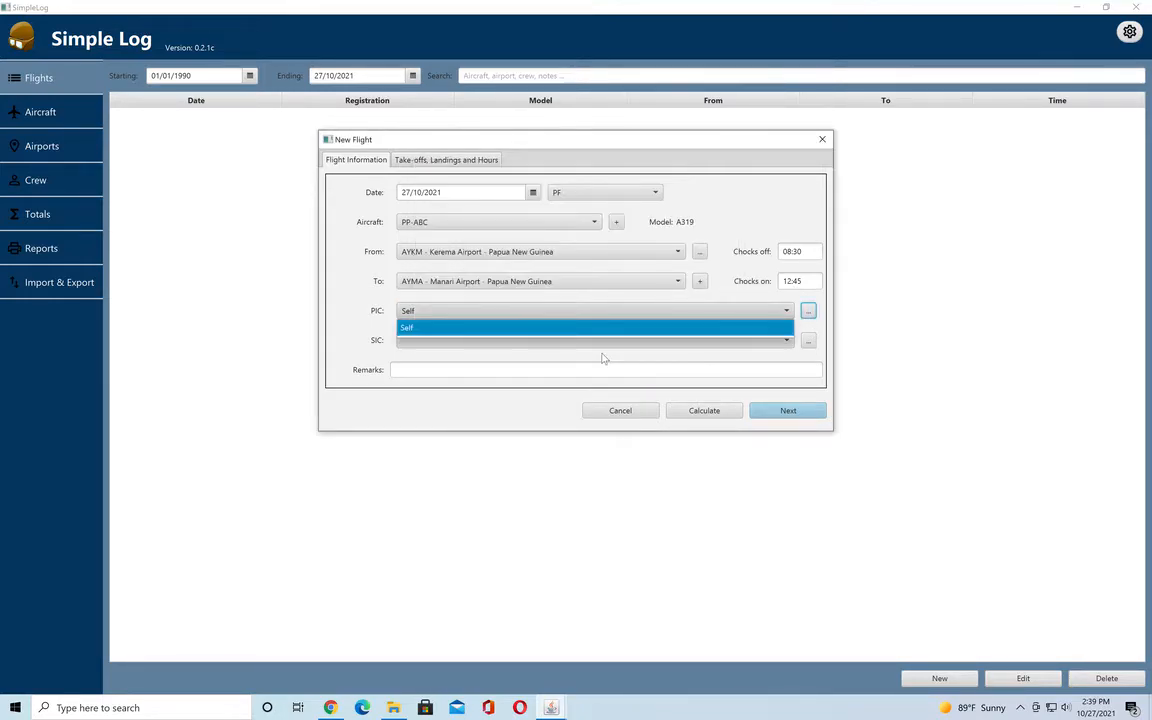
{"action": "left_click", "coordinate": [562, 330]}
{"action": "left_click", "coordinate": [402, 368]}
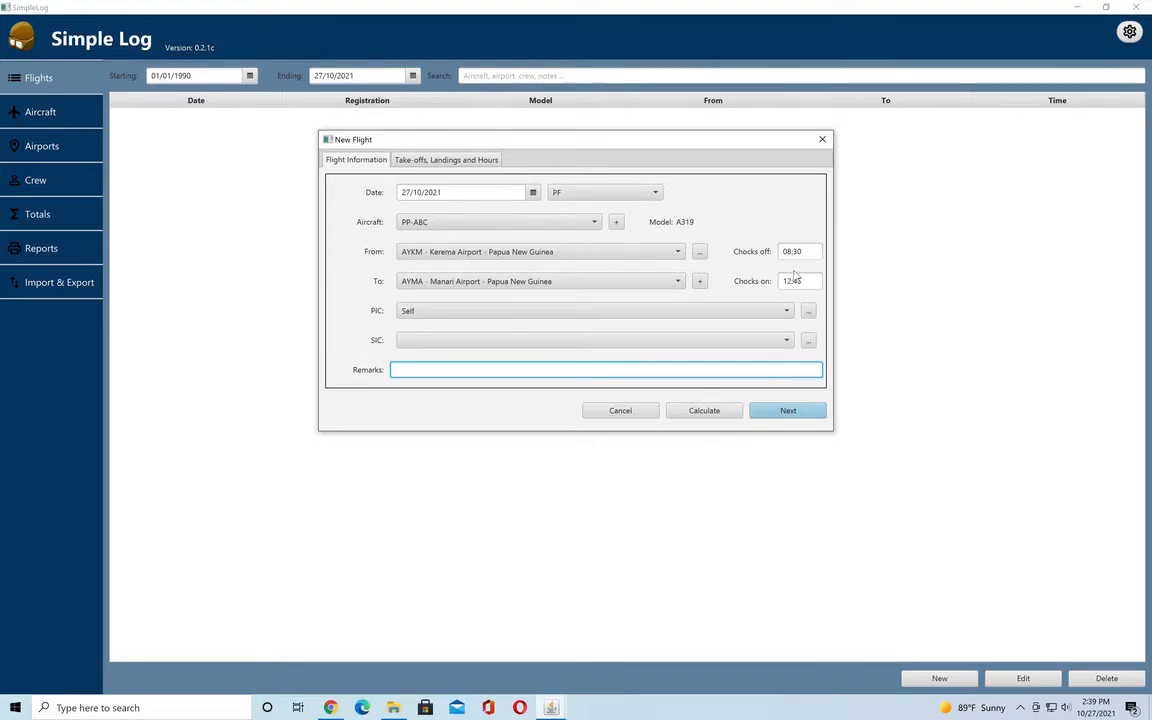
Calculate the flight's take-offs, landings and hours, and set its night landings to 1
{"action": "left_click", "coordinate": [710, 412]}
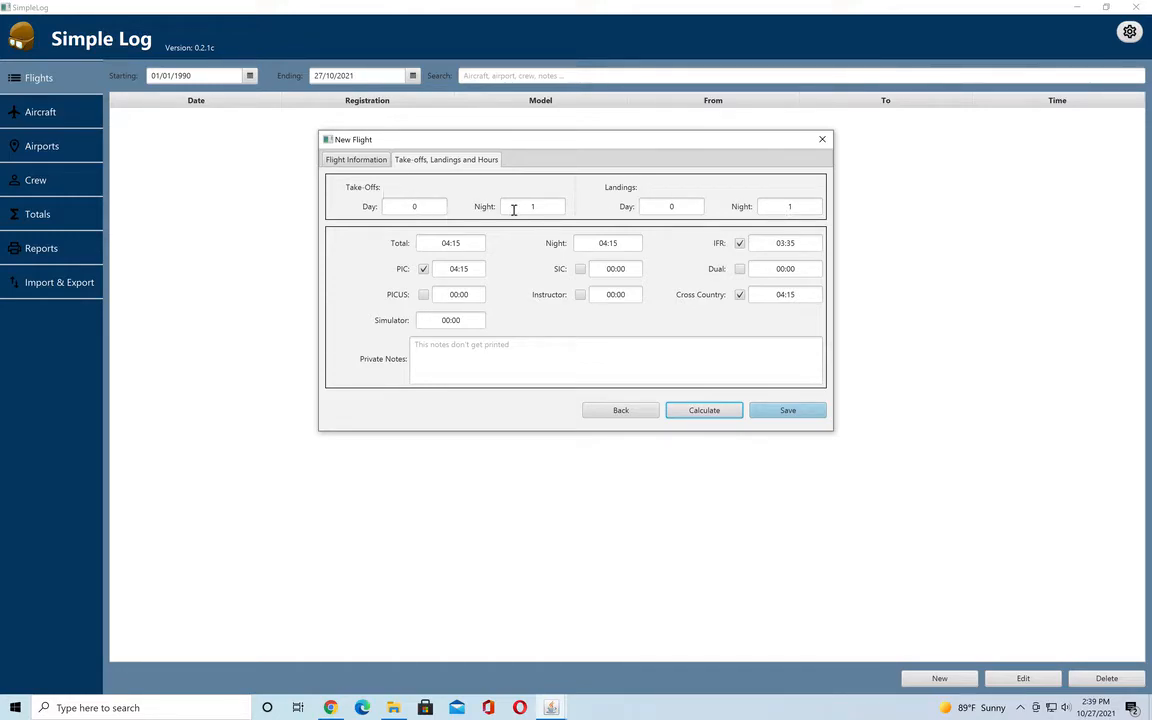
{"action": "left_click", "coordinate": [559, 207]}
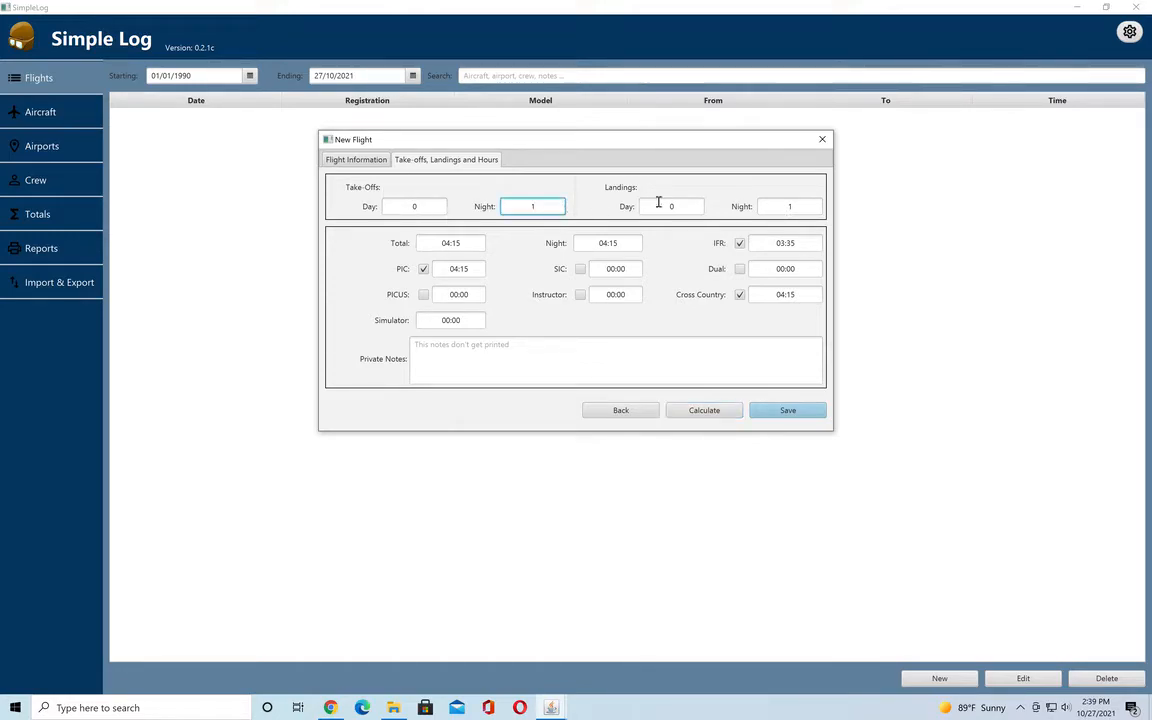
{"action": "left_click", "coordinate": [789, 205]}
{"action": "key", "text": "BackSpace"}
{"action": "type", "text": "1"}
{"action": "left_click", "coordinate": [470, 243]}
{"action": "left_click", "coordinate": [629, 243]}
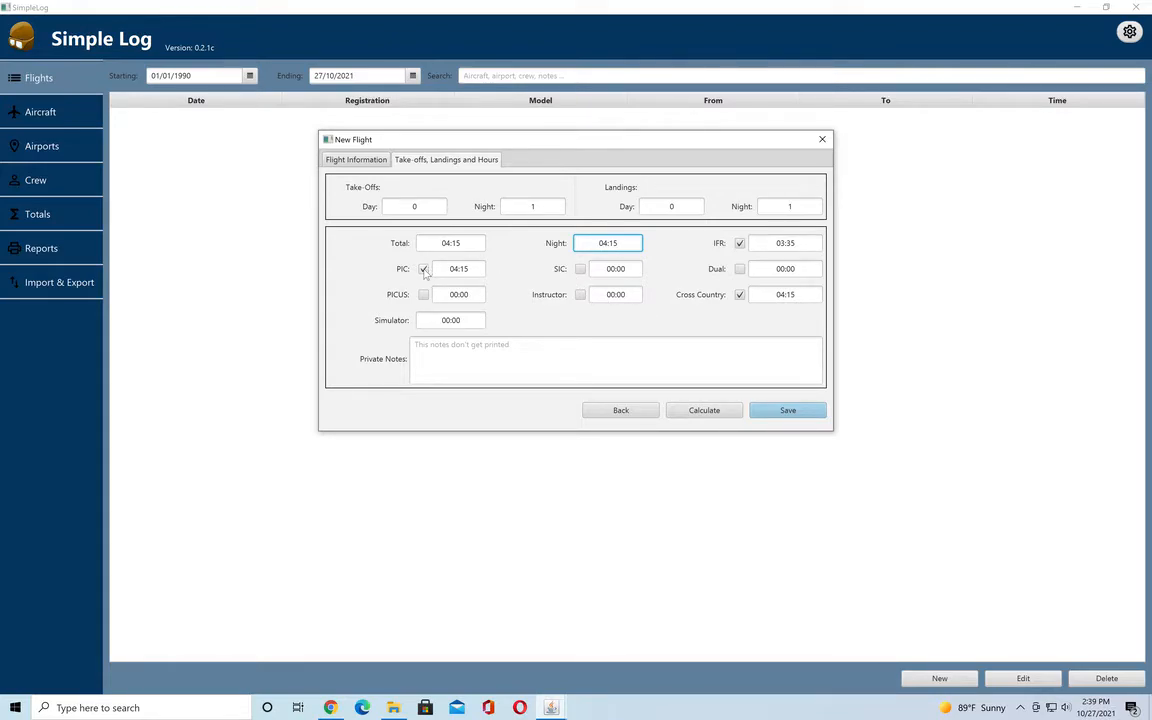
Credit the flight's hours as SIC instead of PIC and recalculate them
{"action": "left_click", "coordinate": [580, 270]}
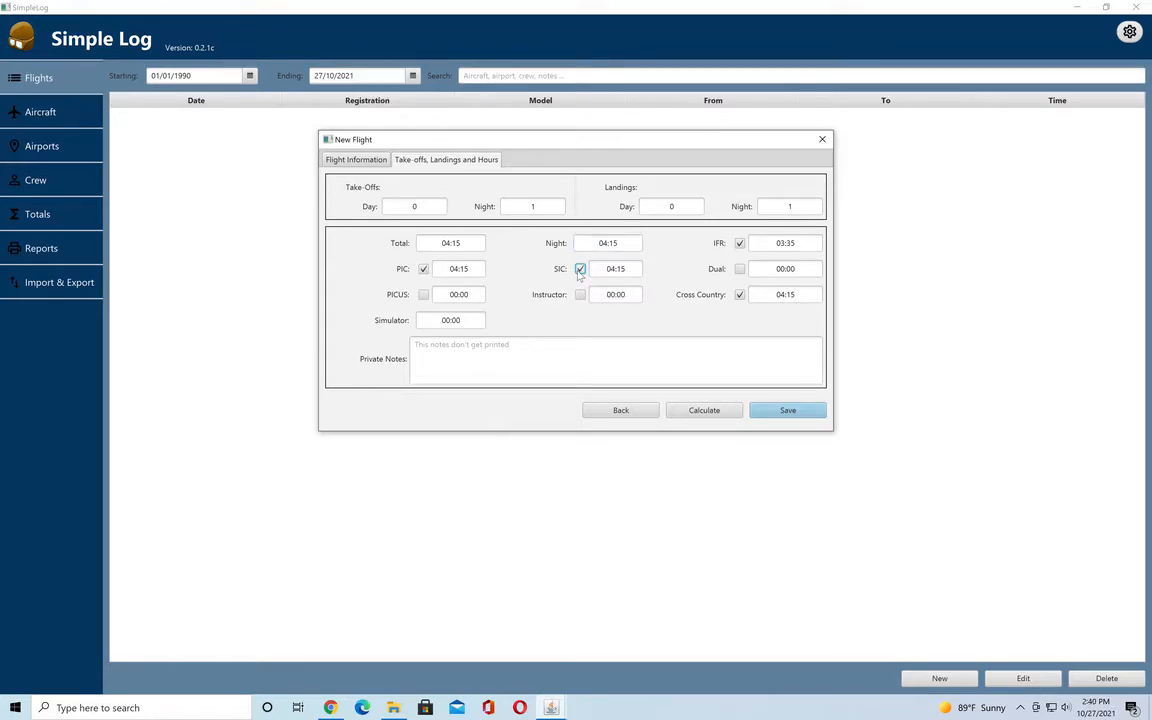
{"action": "left_click", "coordinate": [423, 270]}
{"action": "left_click", "coordinate": [702, 412]}
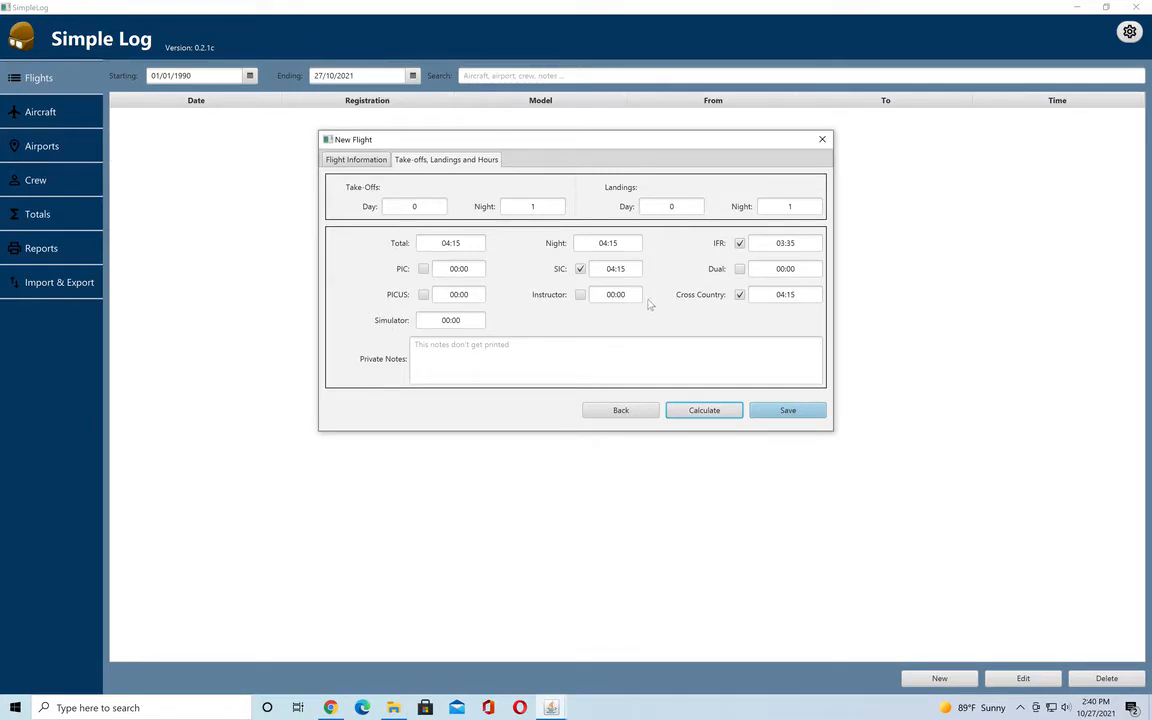
Credit the flight's hours as PIC and Instructor instead of SIC and recalculate them
{"action": "left_click", "coordinate": [420, 276]}
{"action": "left_click", "coordinate": [423, 270]}
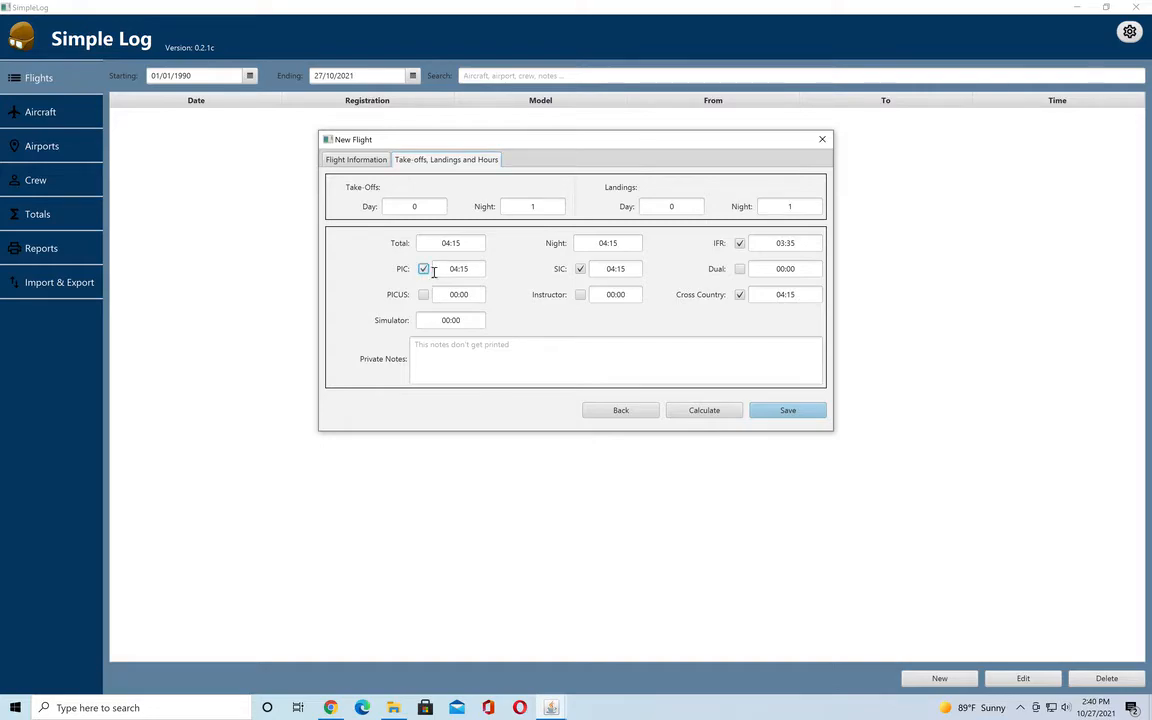
{"action": "left_click", "coordinate": [581, 269]}
{"action": "left_click", "coordinate": [581, 295]}
{"action": "left_click", "coordinate": [704, 409]}
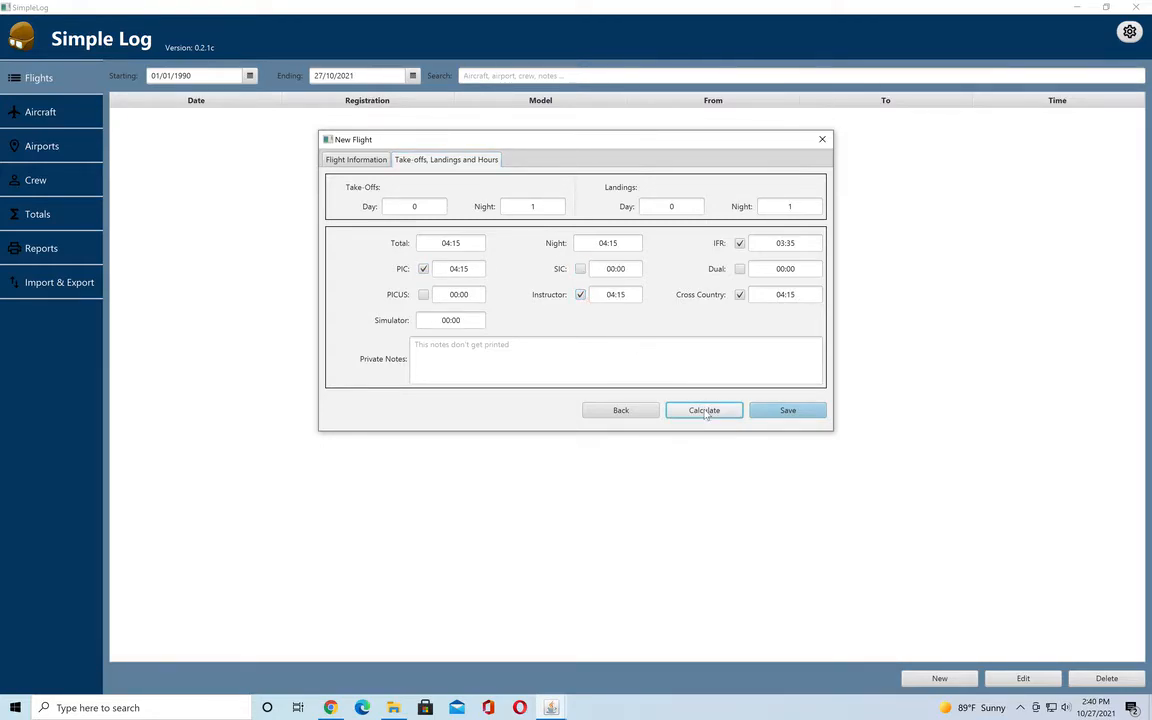
Remove the Instructor credit from the flight's hours and save the recalculated flight
{"action": "left_click", "coordinate": [580, 269]}
{"action": "left_click", "coordinate": [580, 269]}
{"action": "left_click", "coordinate": [580, 295]}
{"action": "left_click", "coordinate": [693, 413]}
{"action": "left_click", "coordinate": [770, 413]}
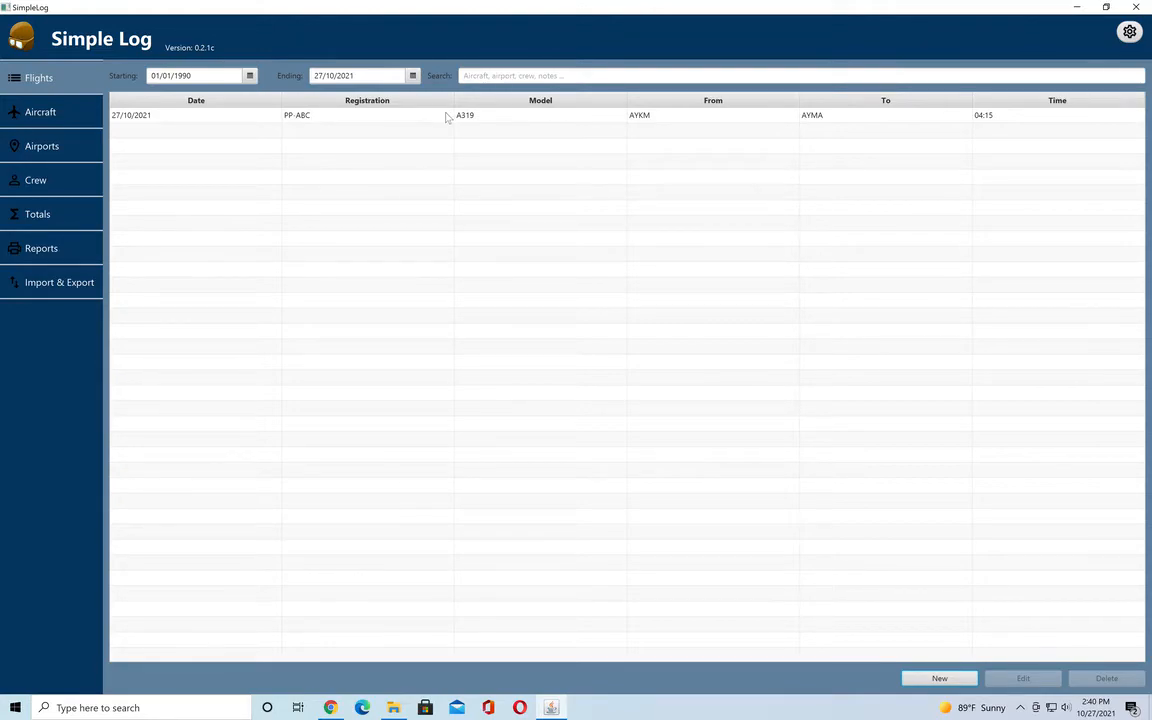
{"action": "left_click", "coordinate": [935, 680]}
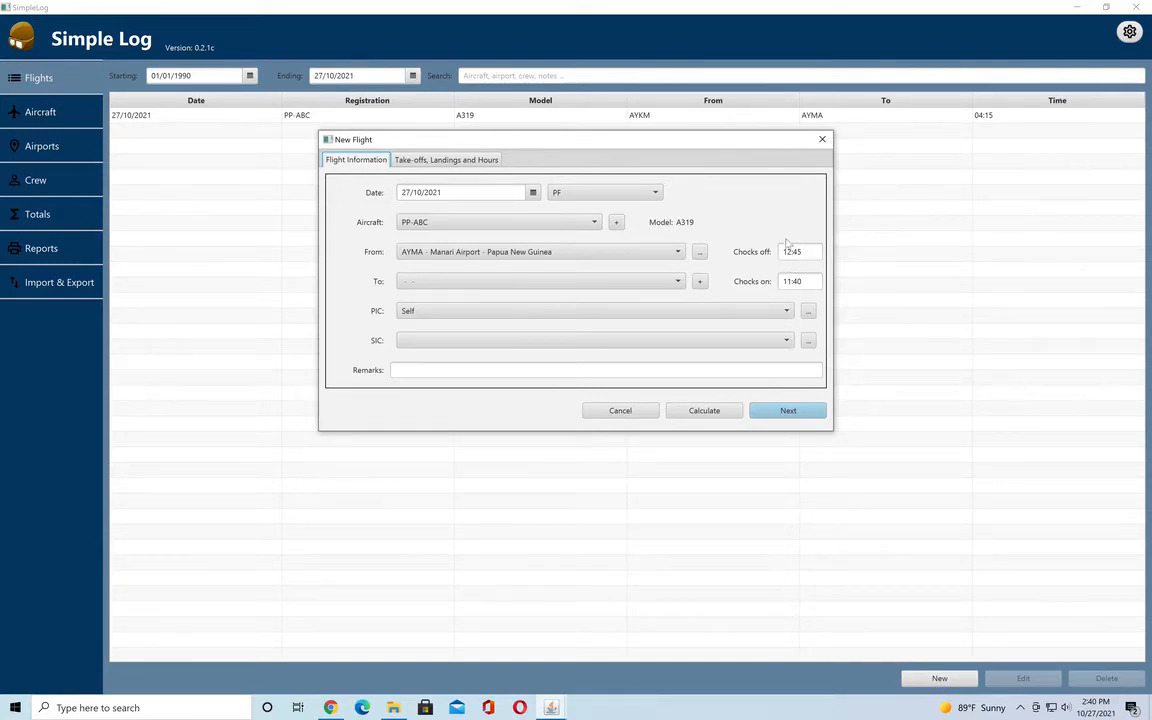
{"action": "left_click", "coordinate": [642, 410]}
{"action": "double_click", "coordinate": [602, 116]}
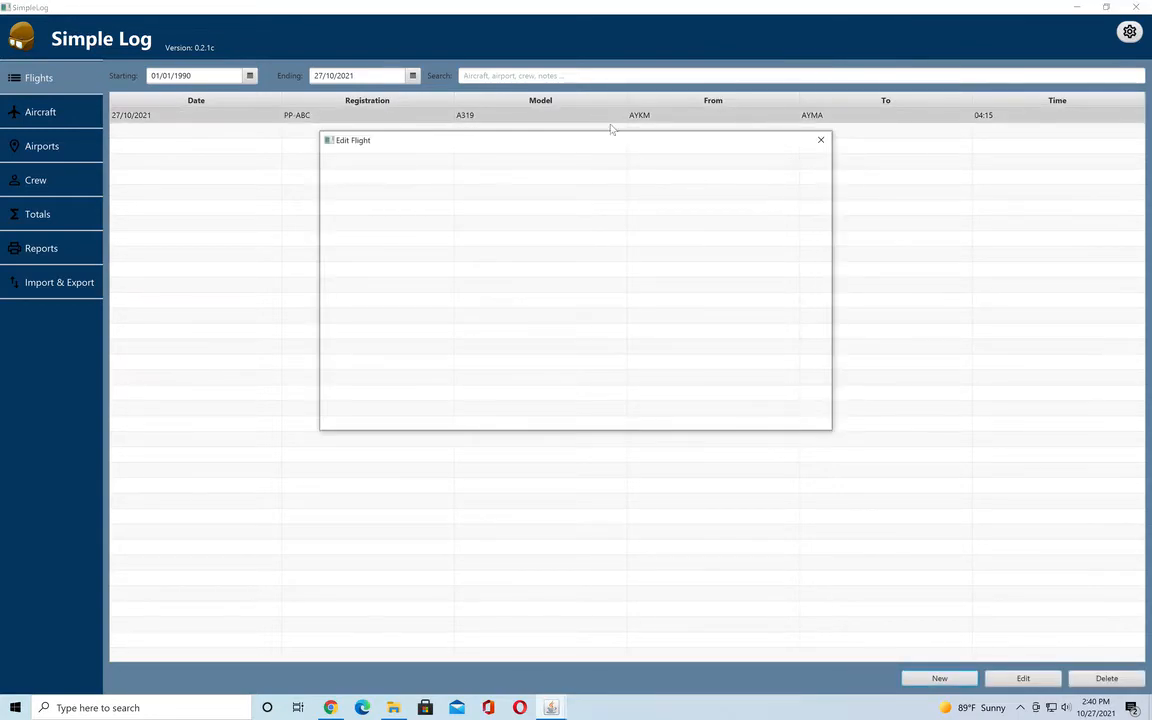
{"action": "left_click", "coordinate": [618, 410]}
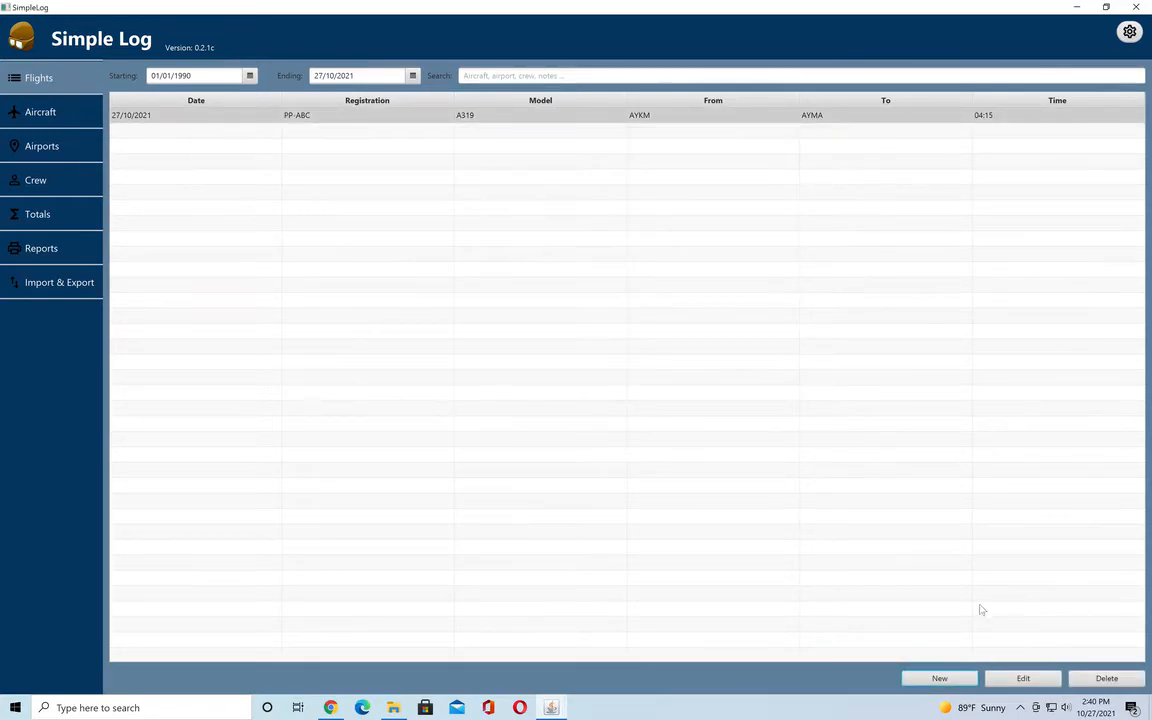
Start another new flight and set its pilot function to PF/PNF
{"action": "left_click", "coordinate": [940, 679]}
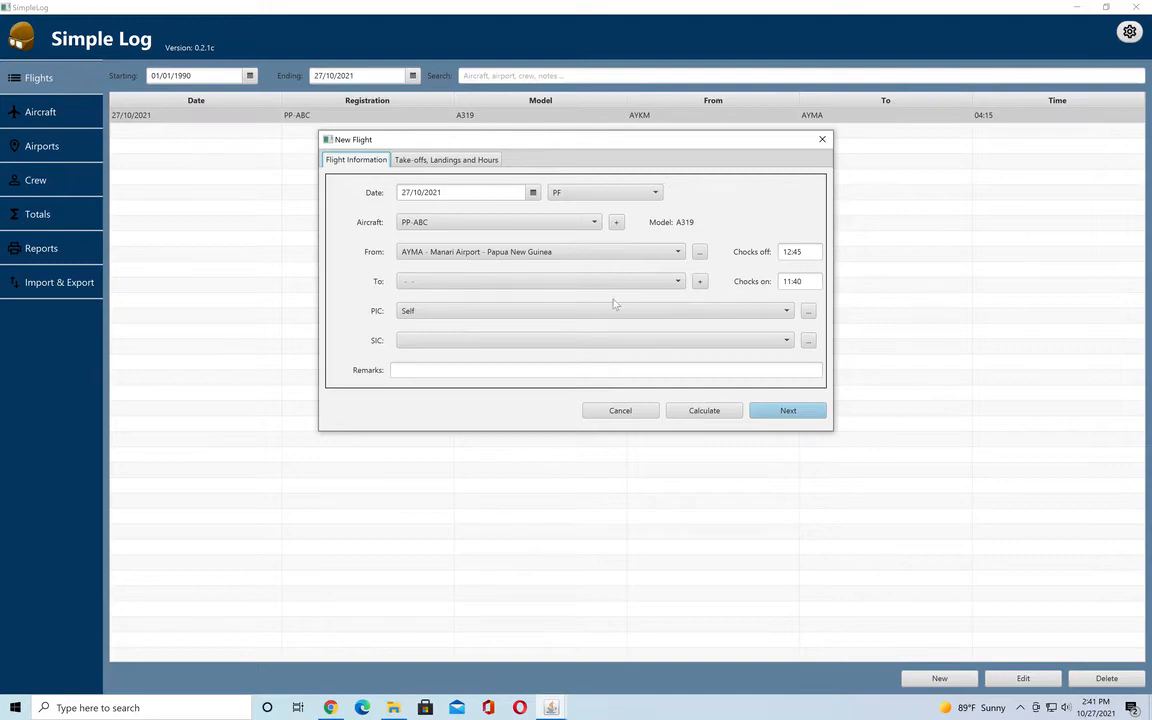
{"action": "left_click", "coordinate": [653, 194]}
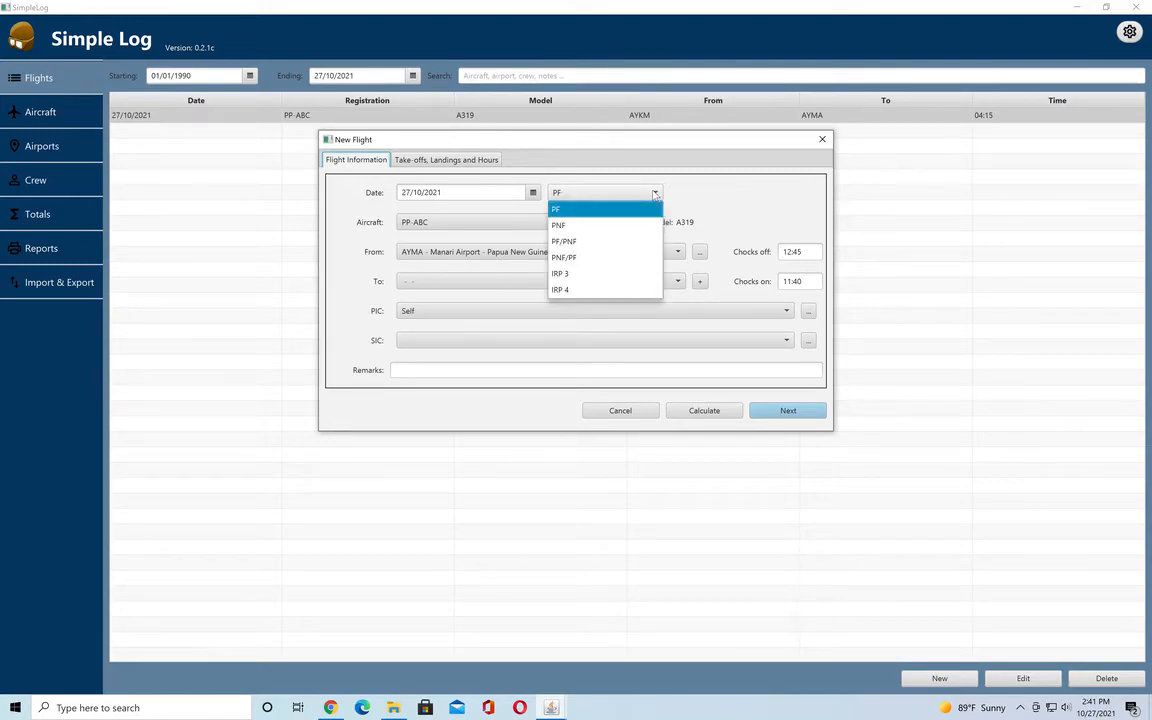
{"action": "left_click", "coordinate": [572, 242]}
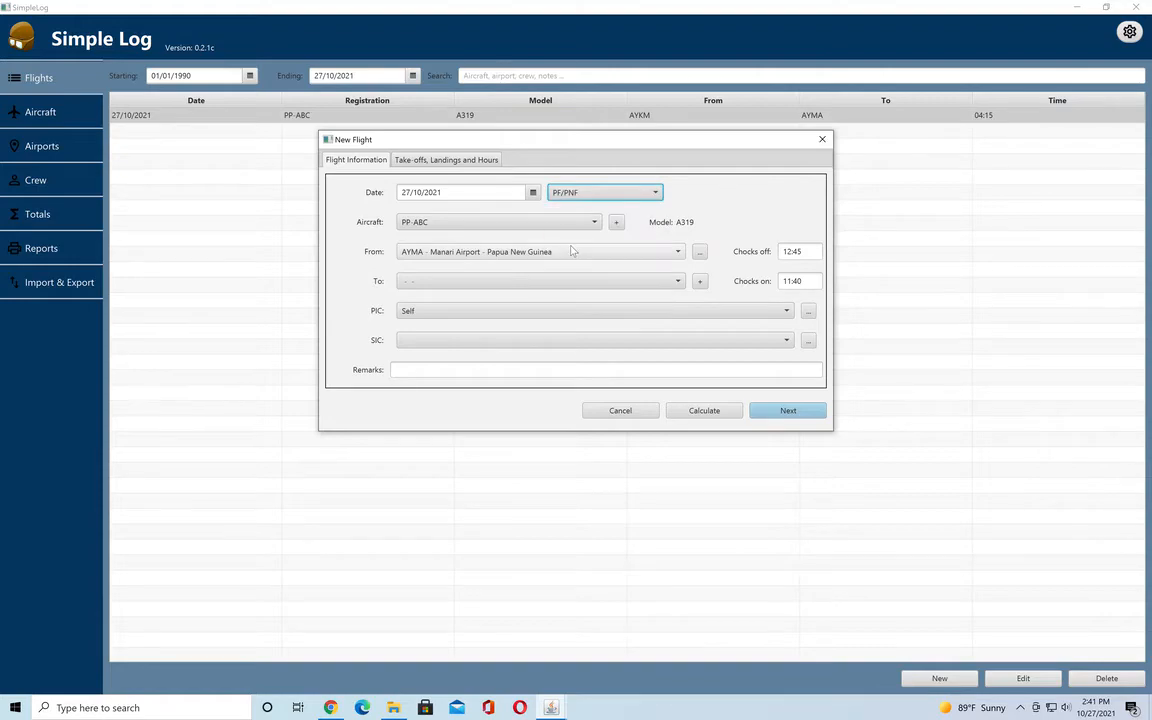
Set the new flight's destination to AYGU, Anguganak Airport in Papua New Guinea
{"action": "left_click", "coordinate": [505, 281]}
{"action": "scroll", "coordinate": [509, 390], "scroll_direction": "down", "scroll_amount": 3}
{"action": "scroll", "coordinate": [509, 403], "scroll_direction": "down", "scroll_amount": 15}
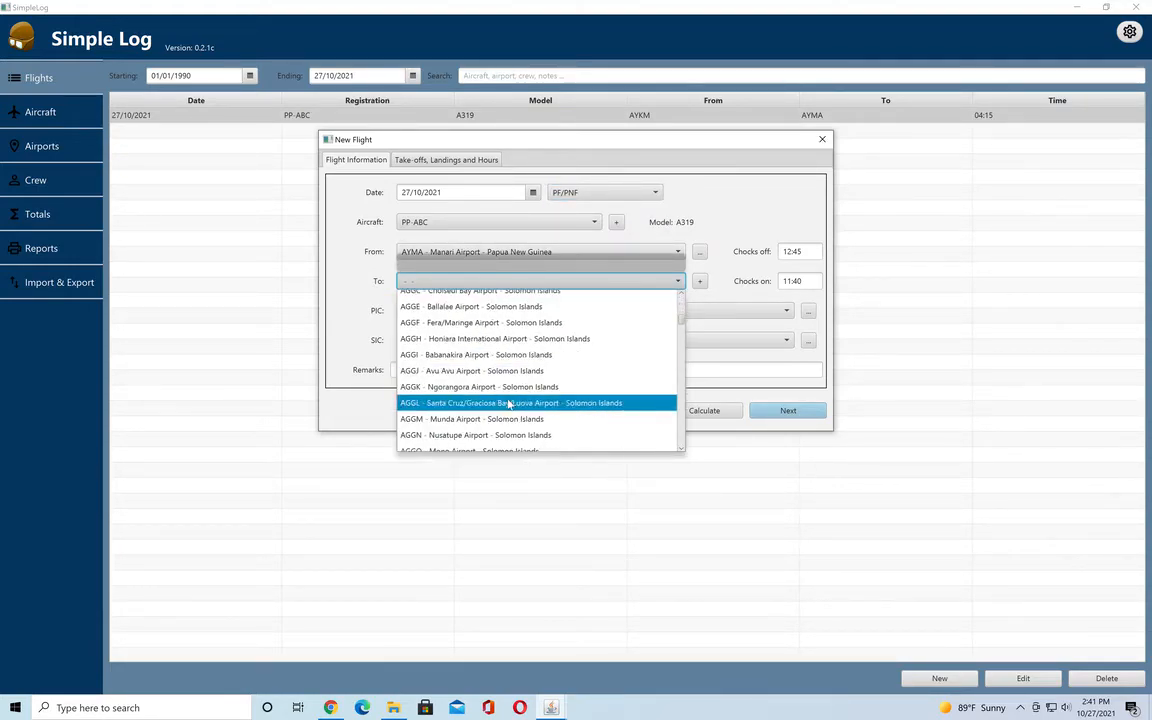
{"action": "scroll", "coordinate": [503, 430], "scroll_direction": "down", "scroll_amount": 10}
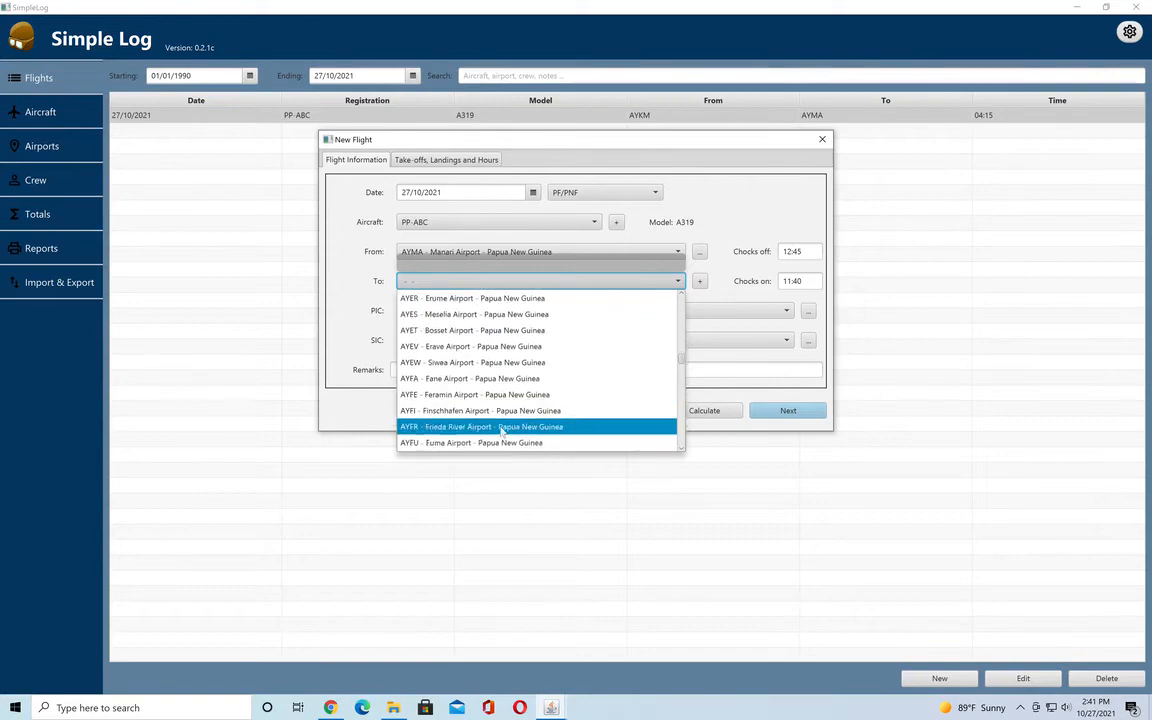
{"action": "left_click", "coordinate": [505, 435]}
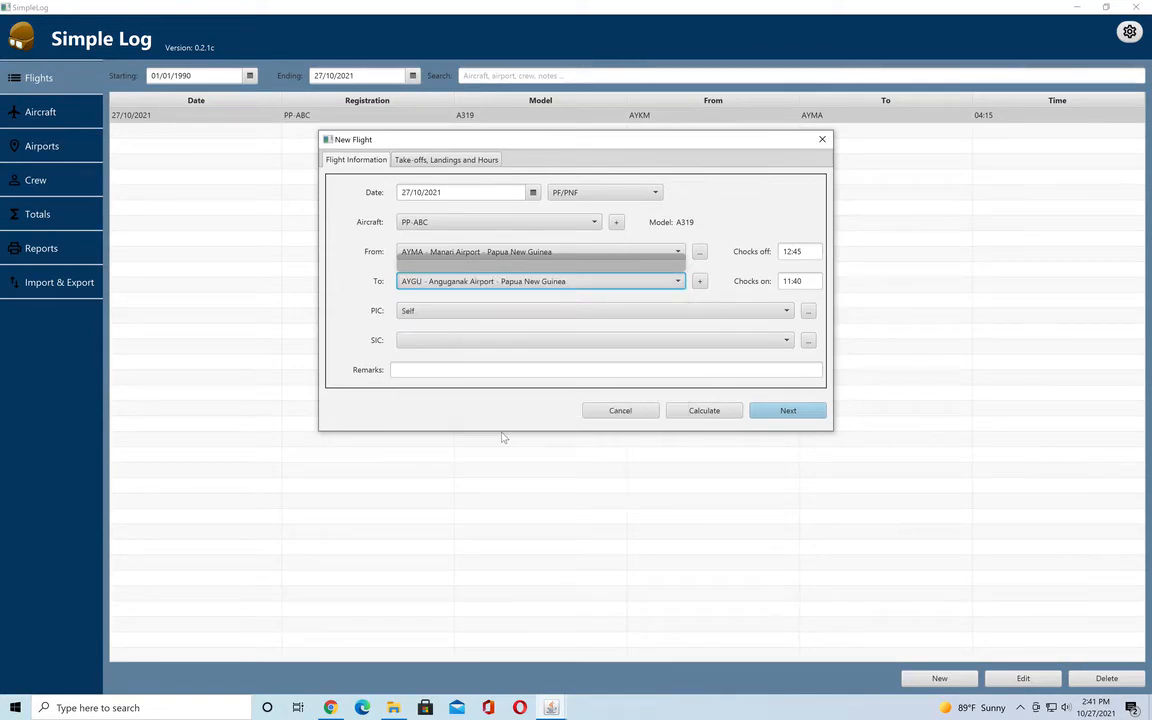
Set the new flight's chocks-off time to 13:15 and its chocks-on time to 23:12
{"action": "left_click", "coordinate": [810, 251]}
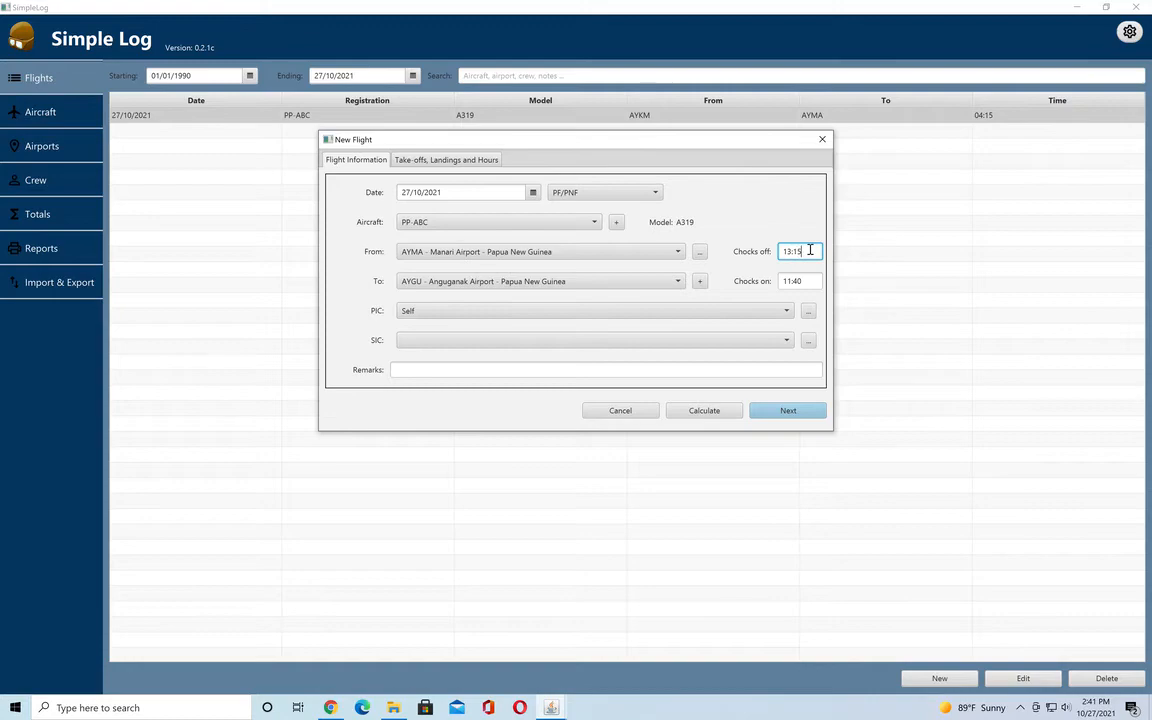
{"action": "double_click", "coordinate": [810, 280]}
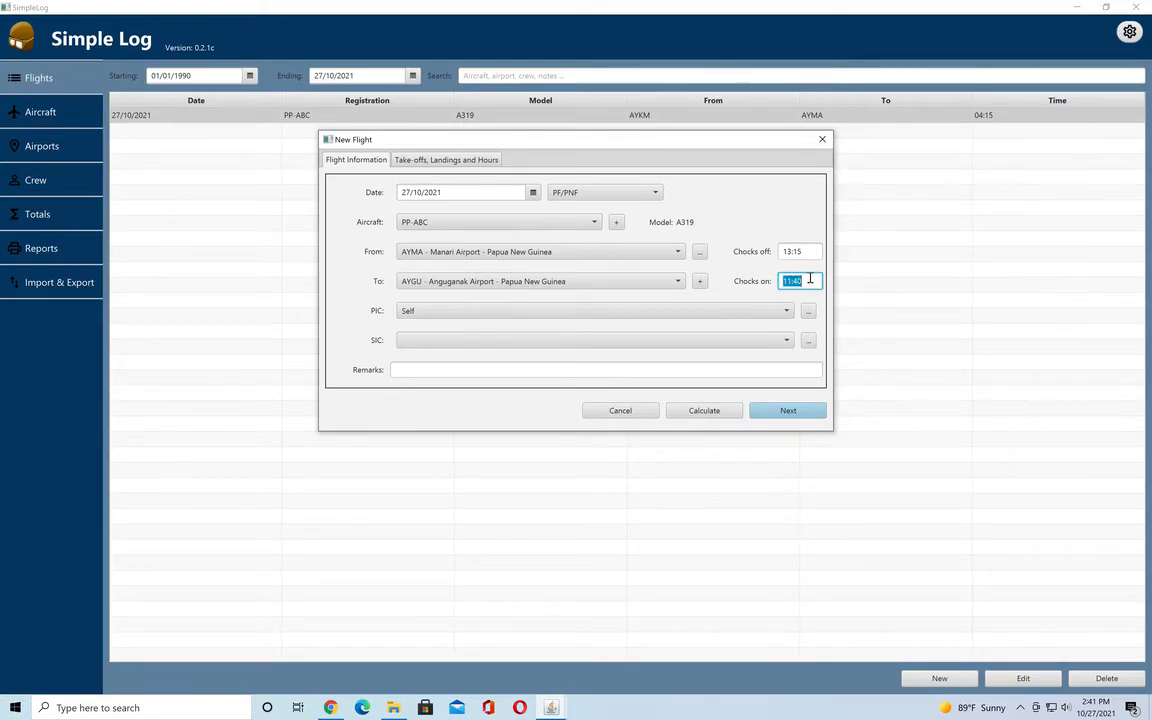
{"action": "type", "text": "23:00"}
{"action": "key", "text": "Delete"}
{"action": "type", "text": "12"}
Calculate the PF/PNF flight's hours and review its take-offs and landings
{"action": "left_click", "coordinate": [414, 158]}
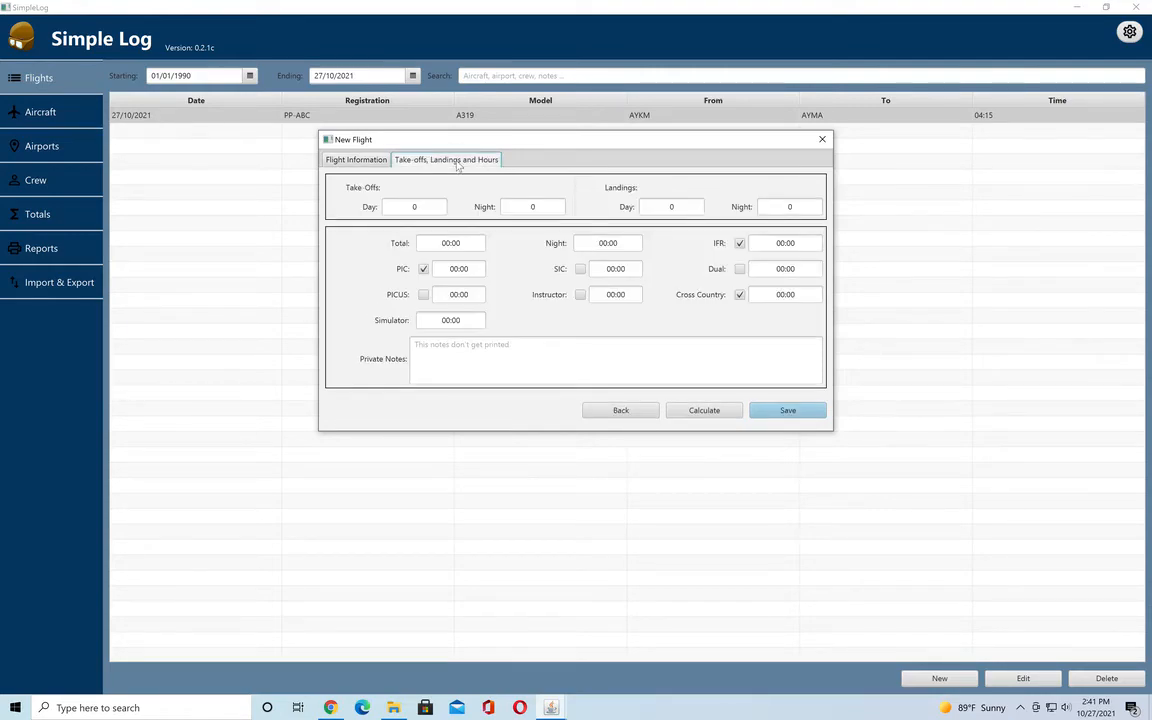
{"action": "left_click", "coordinate": [345, 159]}
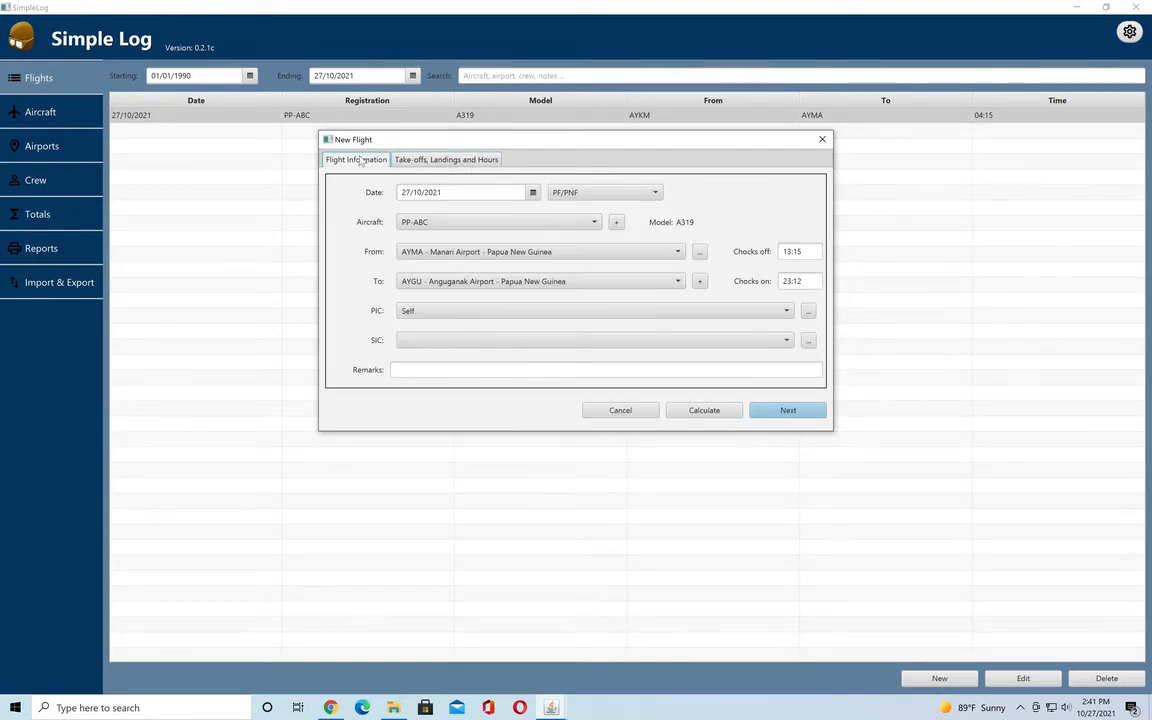
{"action": "left_click", "coordinate": [695, 411]}
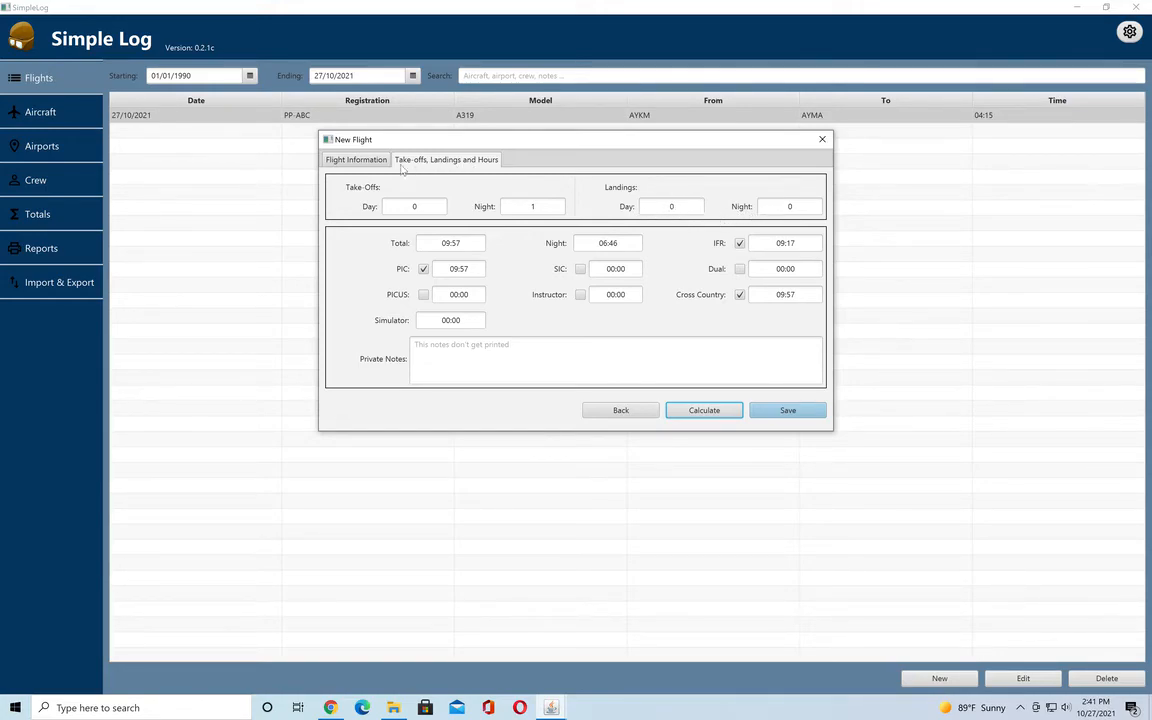
{"action": "left_click", "coordinate": [356, 159]}
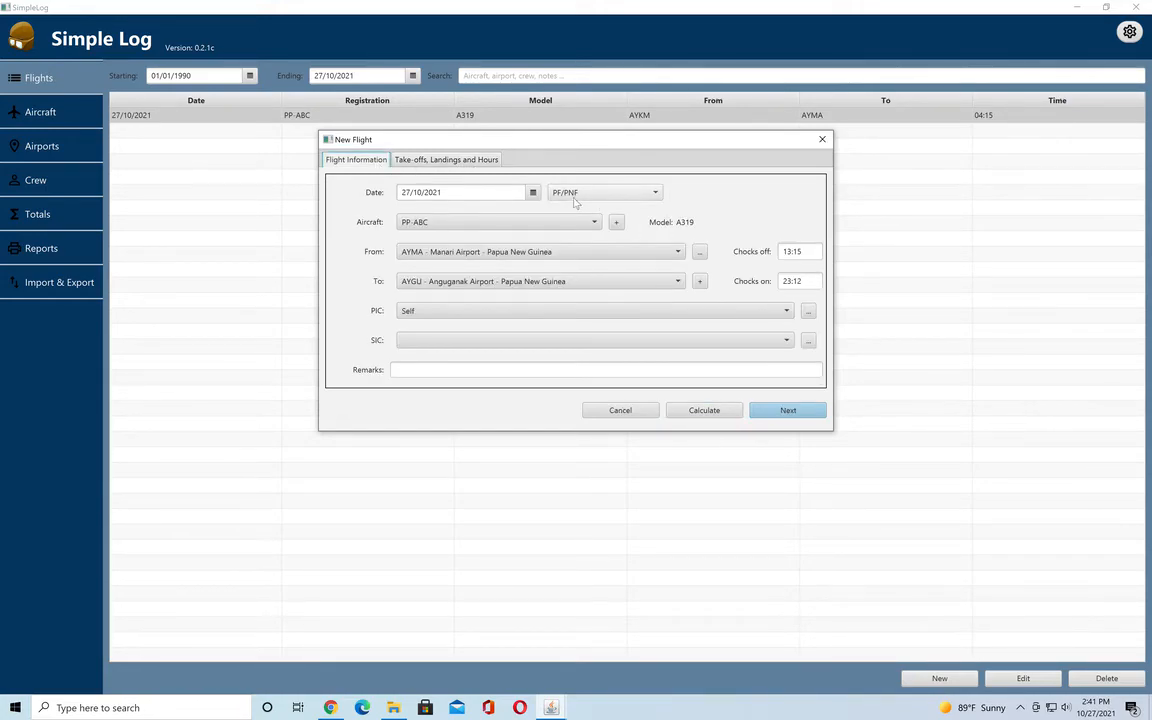
{"action": "left_click", "coordinate": [494, 161]}
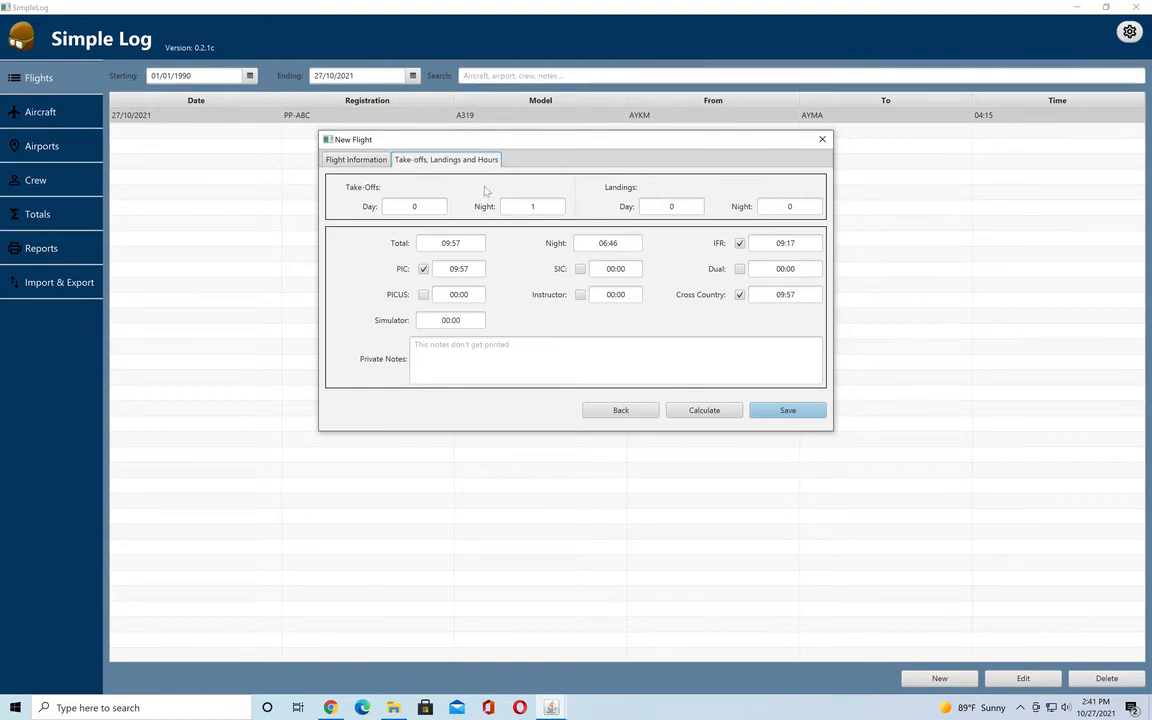
{"action": "left_click", "coordinate": [370, 163]}
Change the flight's pilot function to PNF/PF, recalculate its hours and keep its day landings at 1
{"action": "left_click", "coordinate": [600, 192]}
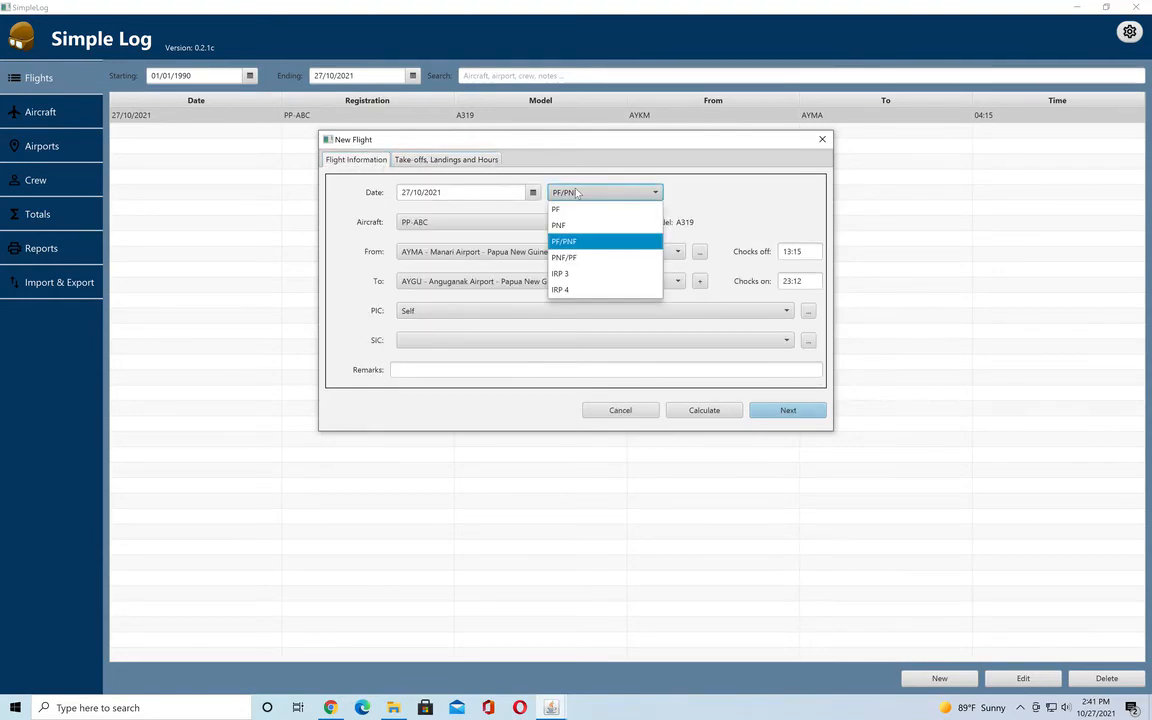
{"action": "left_click", "coordinate": [574, 262]}
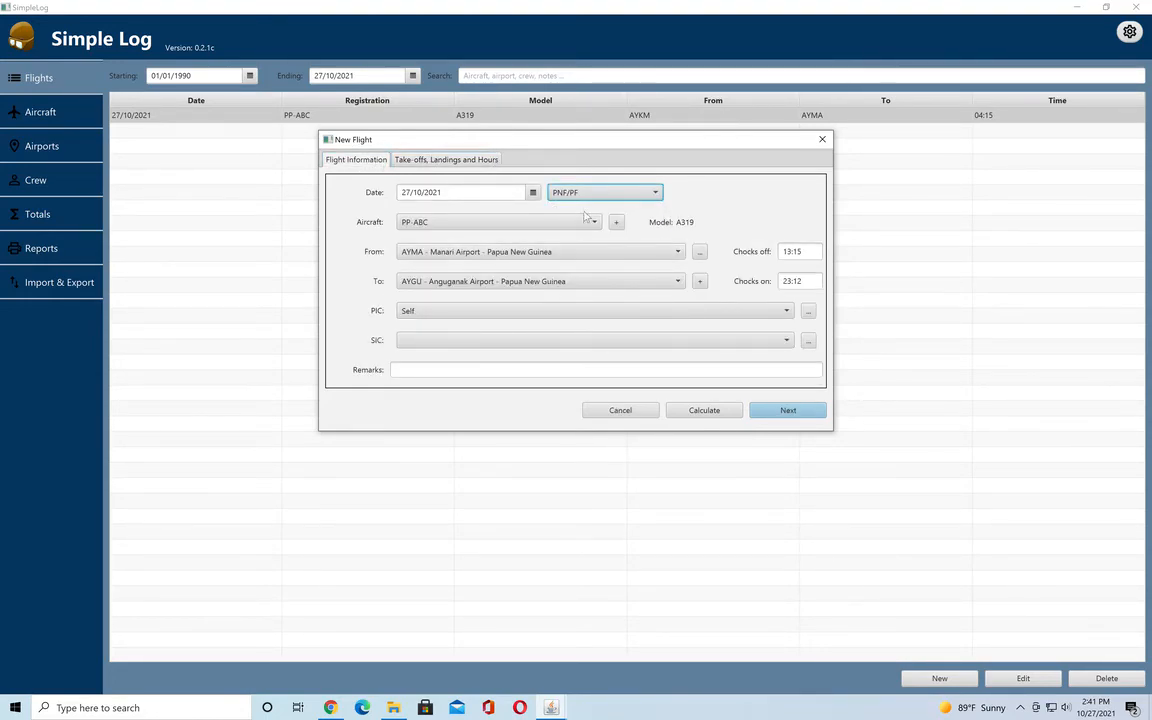
{"action": "left_click", "coordinate": [702, 410]}
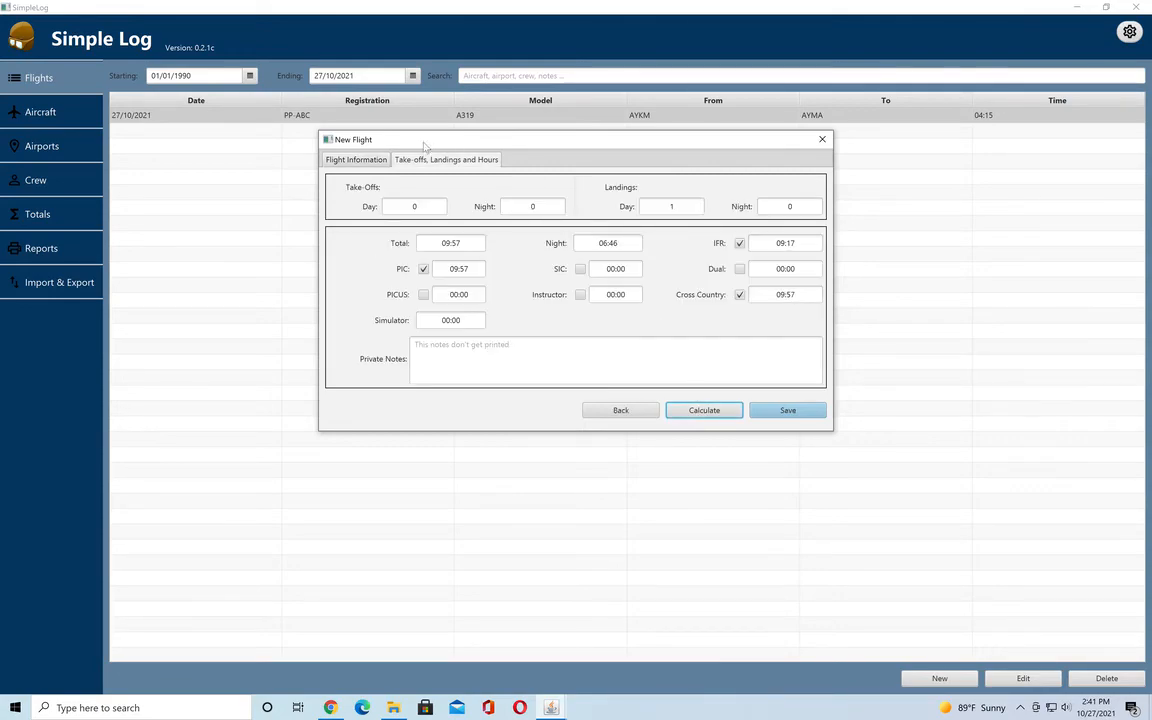
{"action": "double_click", "coordinate": [669, 206]}
{"action": "type", "text": "1"}
Enter "ASR: Bird Strike" as the flight's private notes and save the flight
{"action": "left_click", "coordinate": [451, 357]}
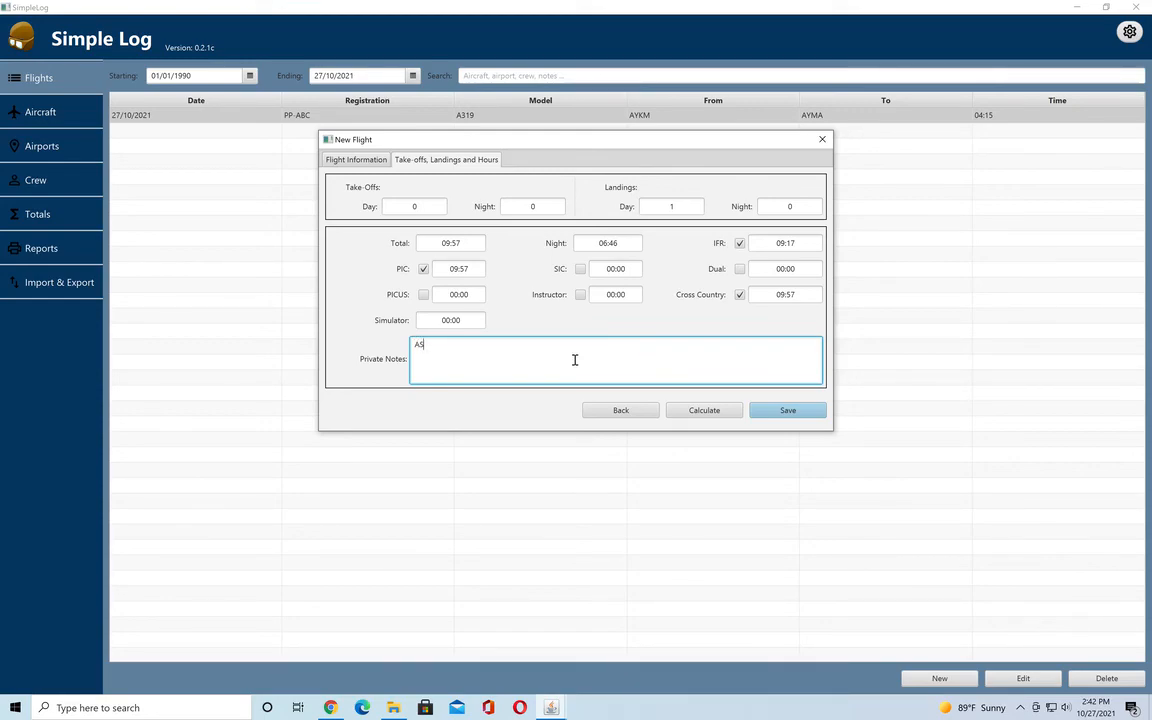
{"action": "type", "text": "d Strike"}
{"action": "left_click", "coordinate": [796, 413]}
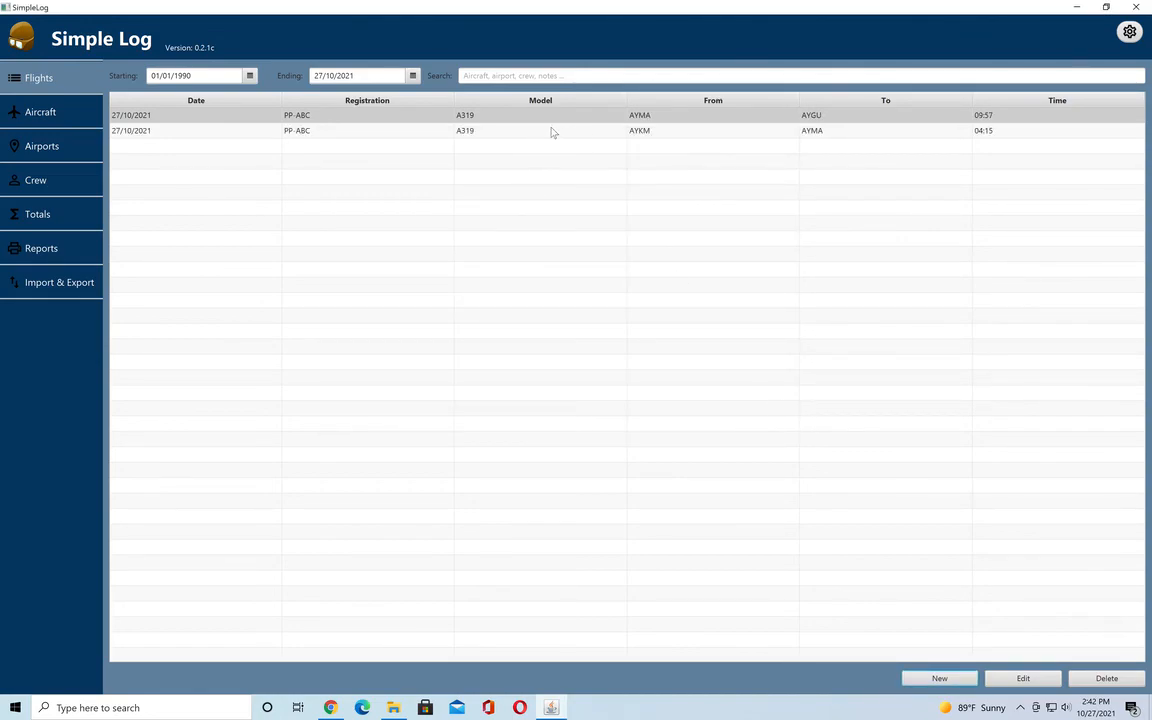
Search the flights for "bird" and check the private notes of the matching flight
{"action": "left_click", "coordinate": [547, 73]}
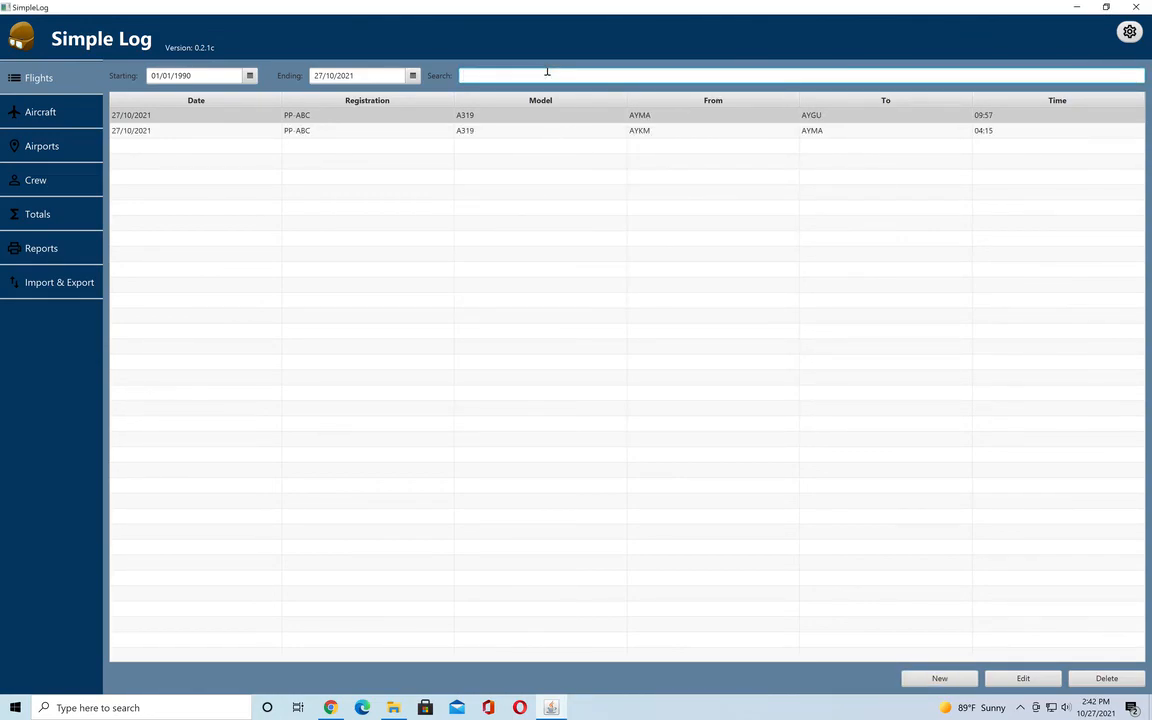
{"action": "type", "text": "bird"}
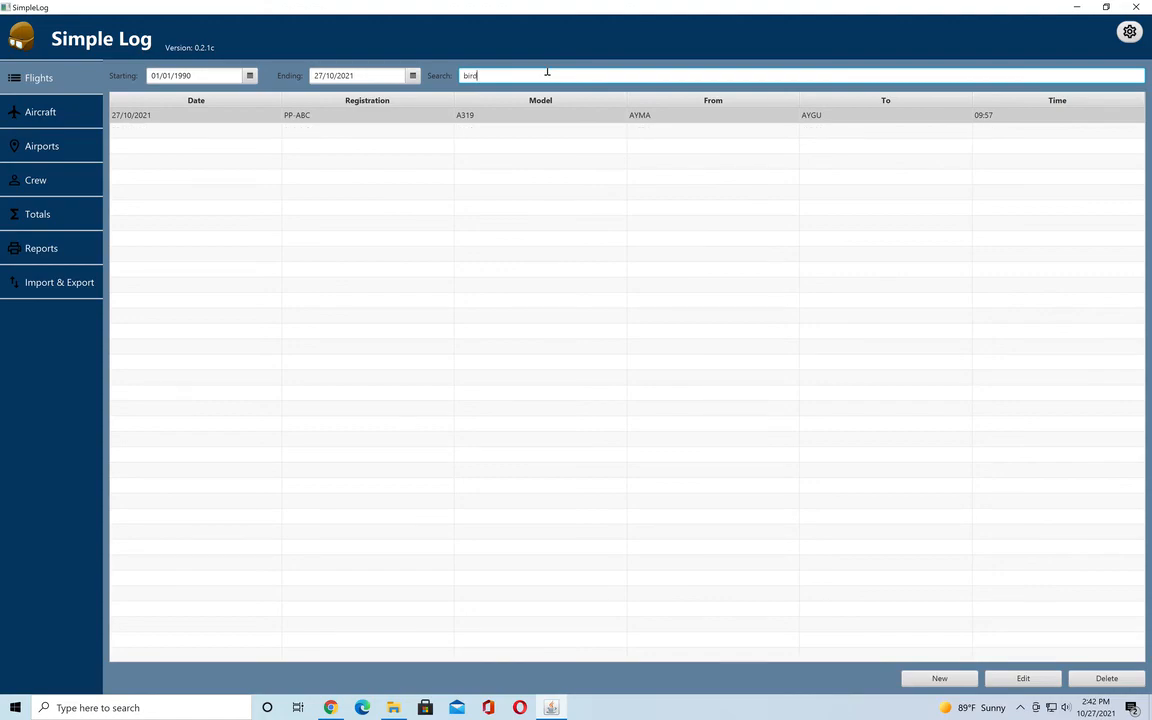
{"action": "double_click", "coordinate": [481, 119]}
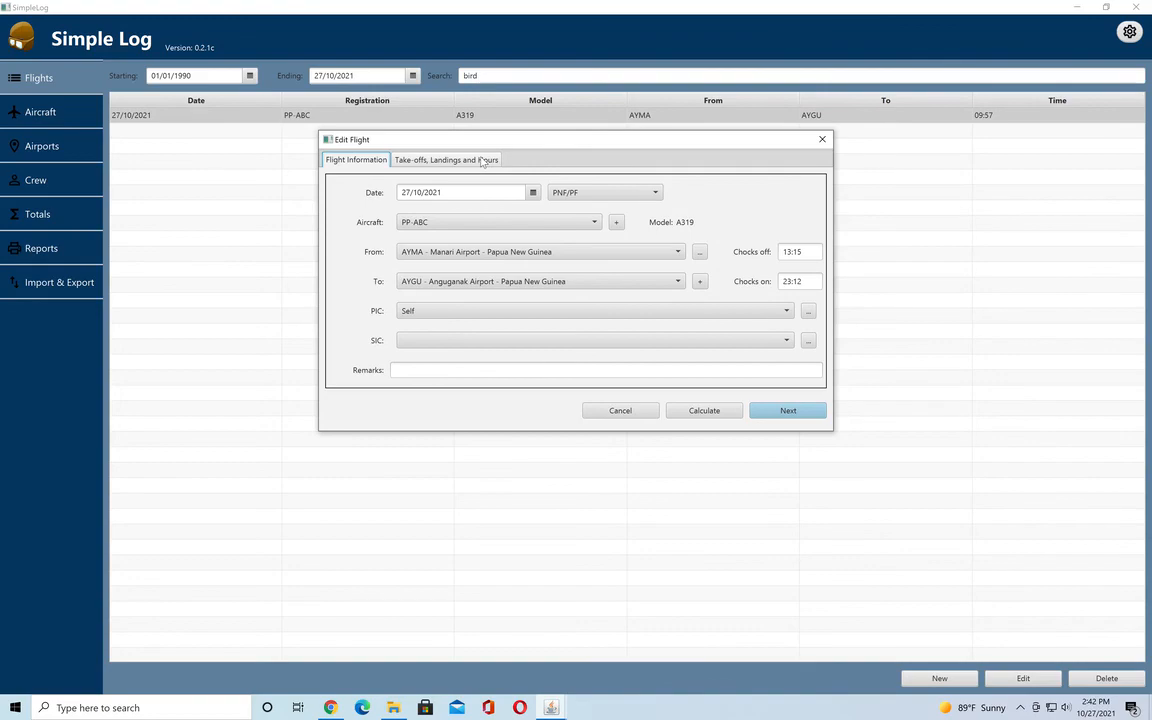
{"action": "left_click", "coordinate": [446, 159]}
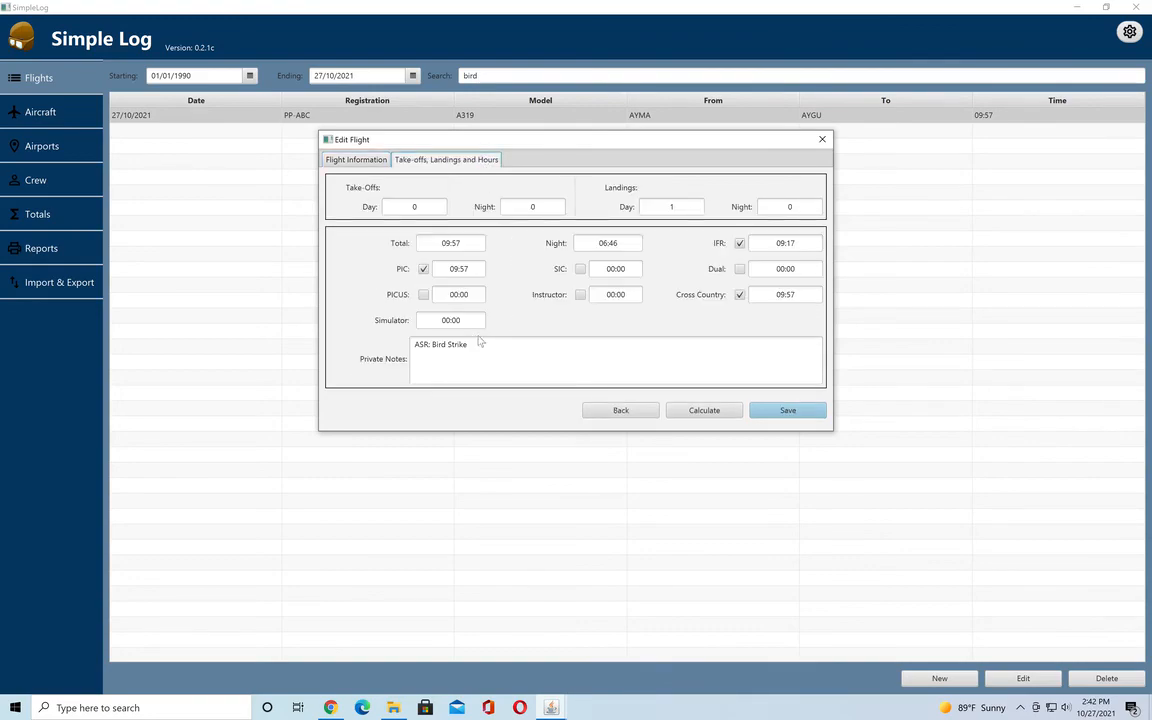
Close the flight without changes and clear the flight search
{"action": "left_click", "coordinate": [630, 412]}
{"action": "left_click", "coordinate": [620, 410]}
{"action": "double_click", "coordinate": [525, 74]}
{"action": "key", "text": "BackSpace"}
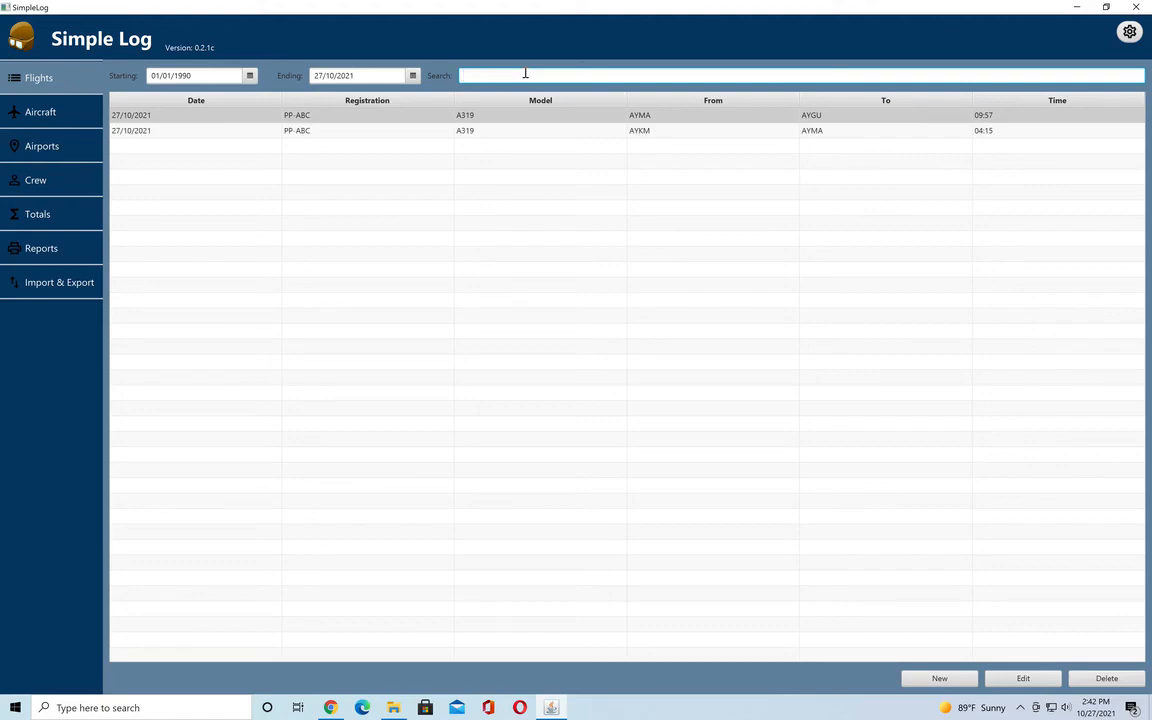